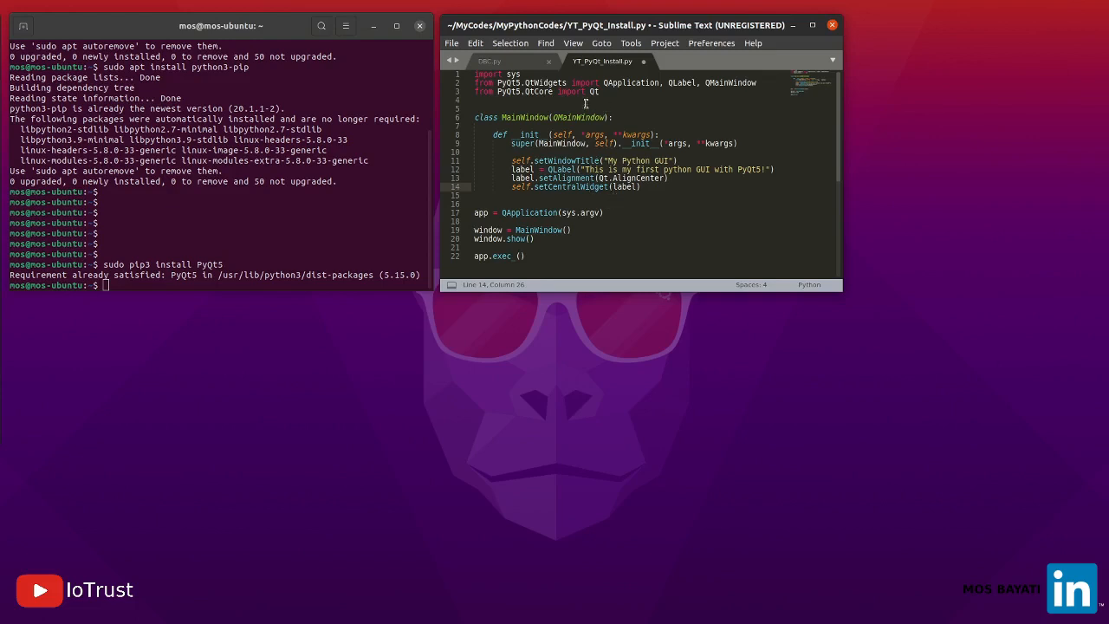
drag(474, 75, 534, 135)
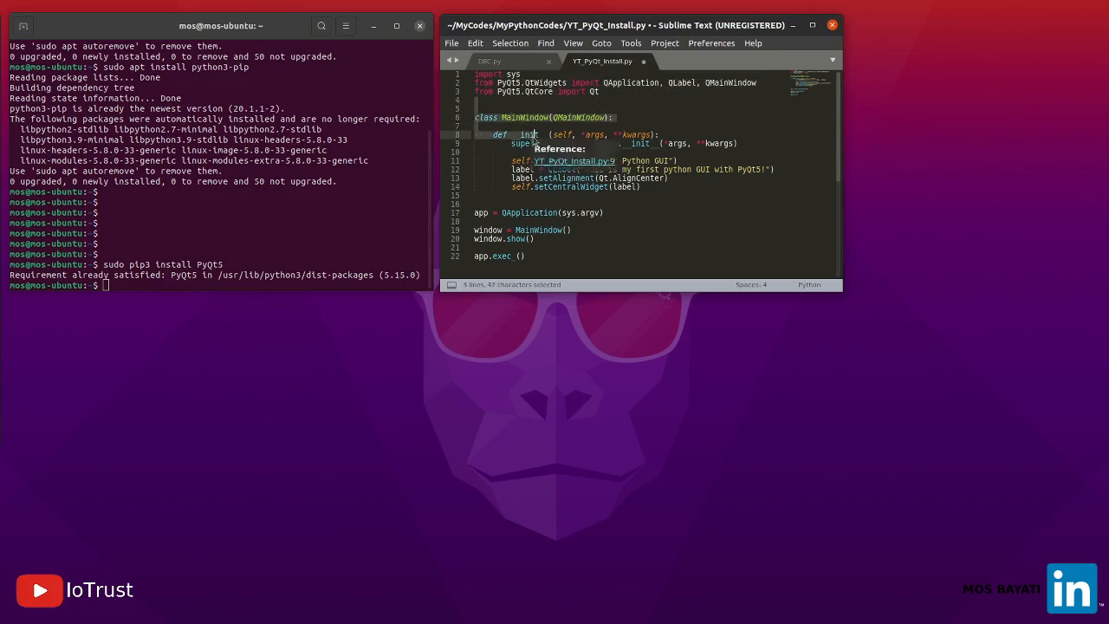
click(535, 135)
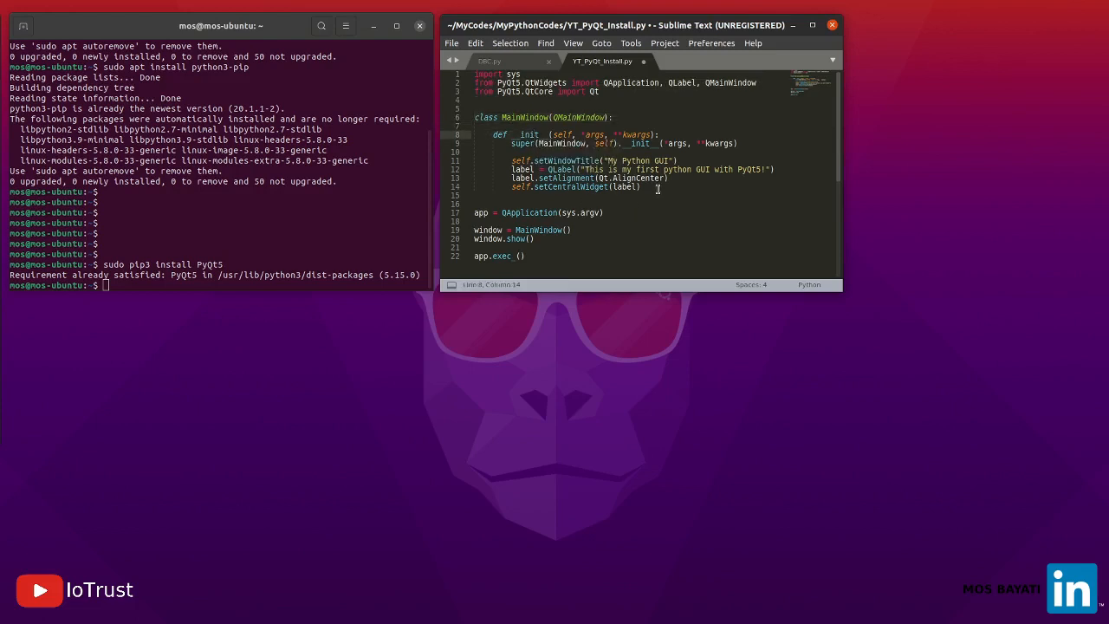
drag(657, 187, 476, 160)
click(629, 193)
Run YT_PyQt_Install.py and enlarge its My Python GUI window to check that the label stays centred
click(595, 170)
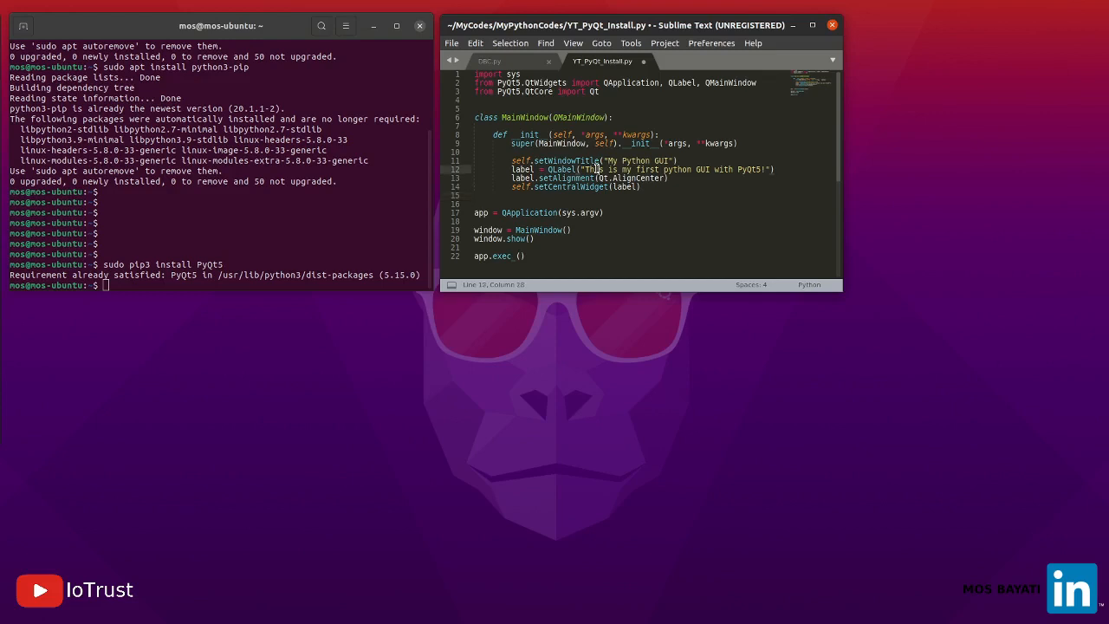
key(ctrl+b)
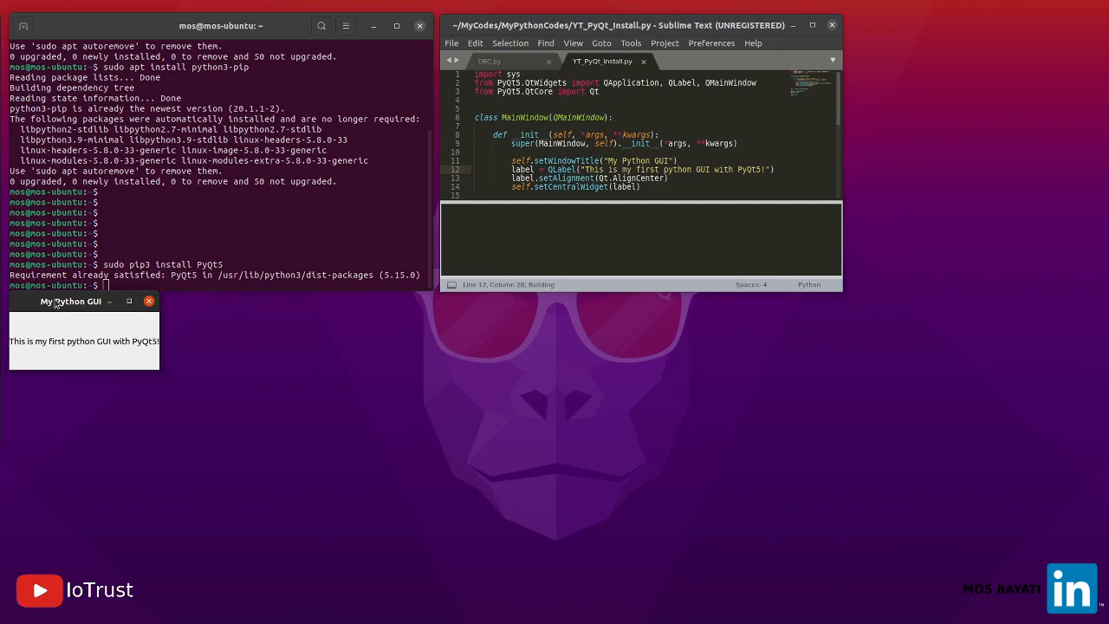
drag(56, 302, 646, 340)
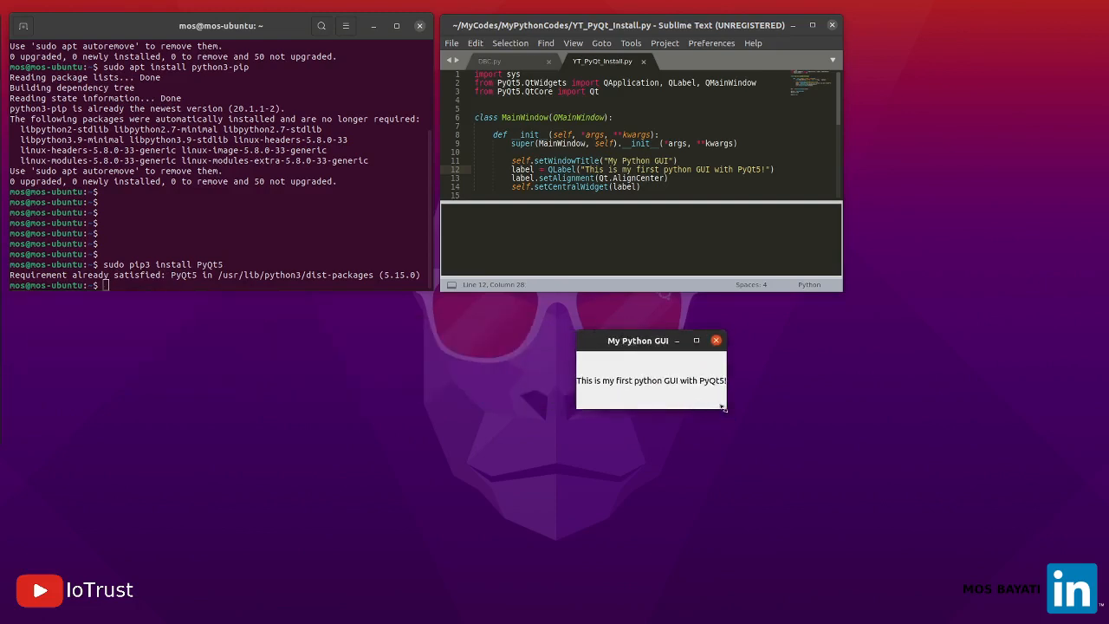
drag(820, 452, 922, 532)
drag(839, 334, 659, 277)
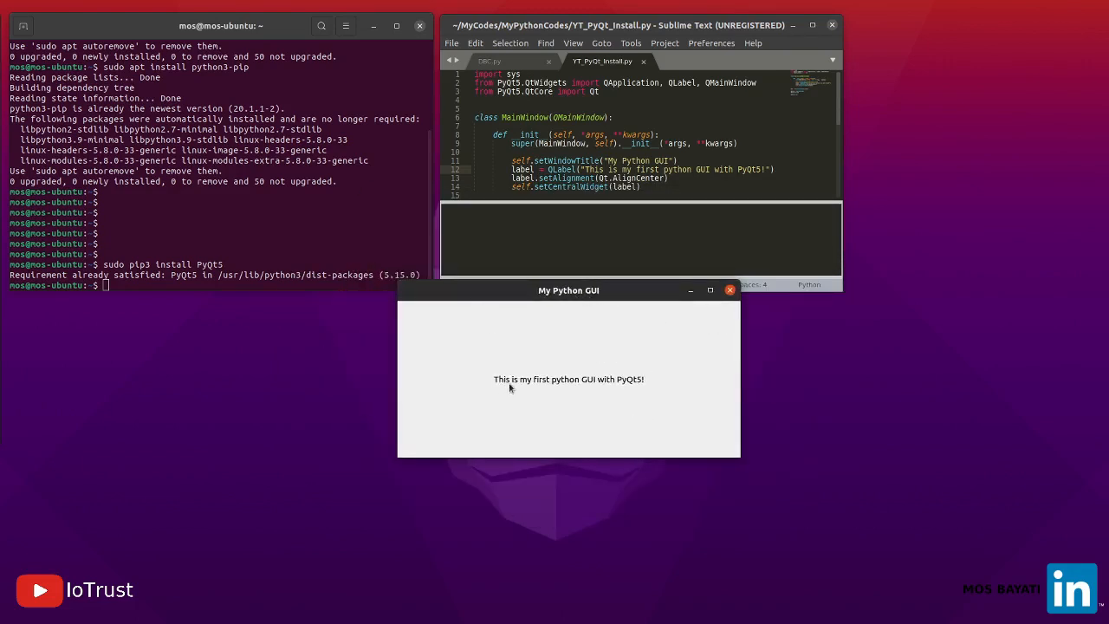
drag(735, 294, 814, 341)
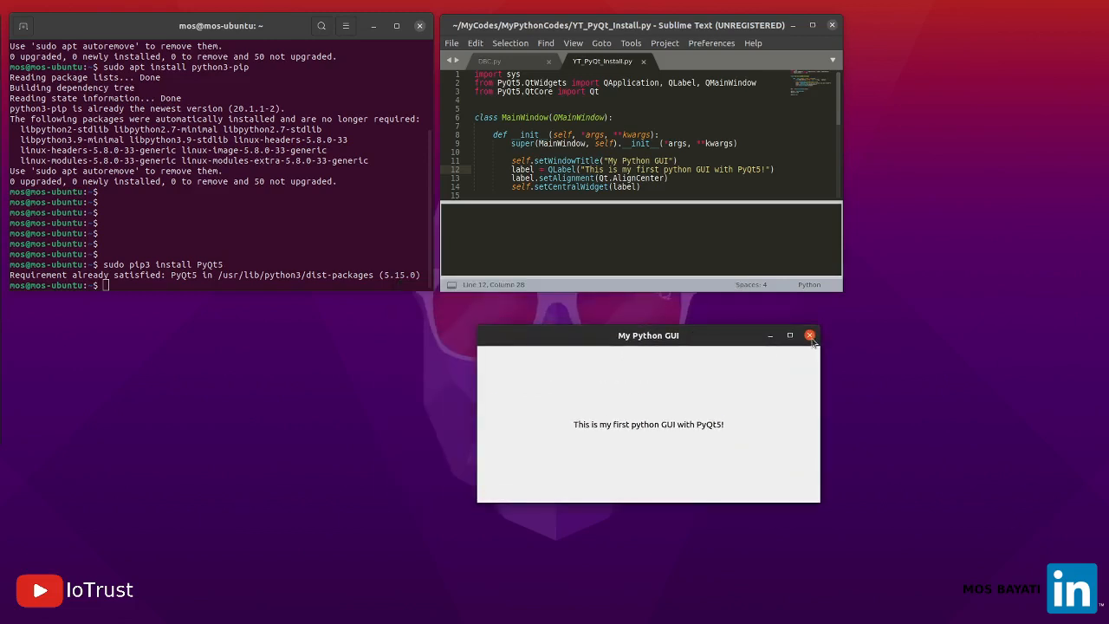
Close the My Python GUI window and return to the end of the class code in YT_PyQt_Install.py
click(811, 338)
click(685, 153)
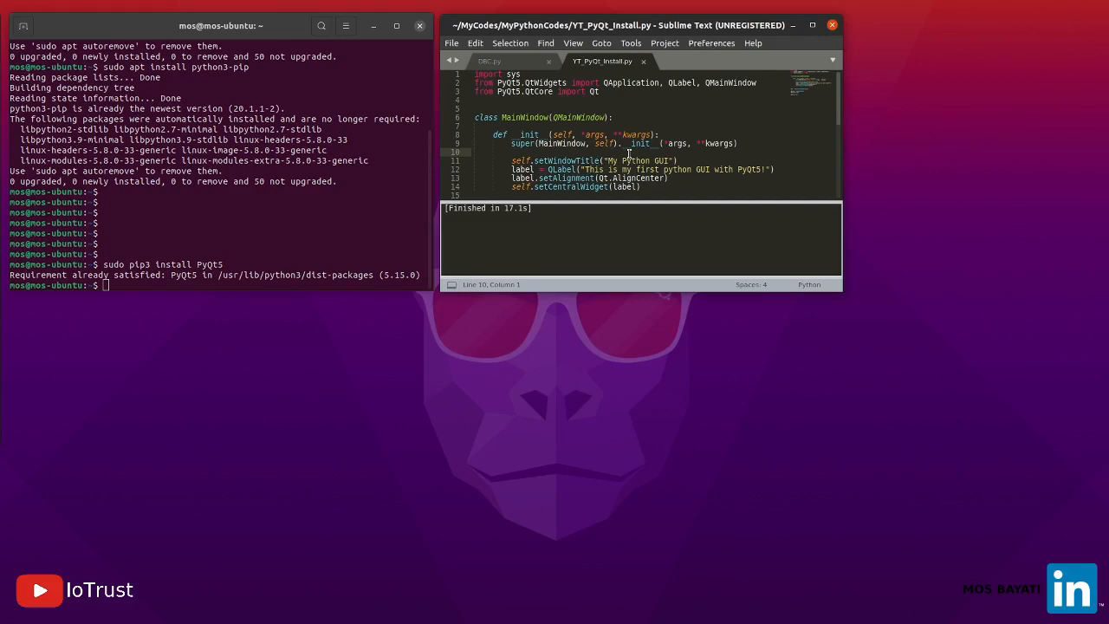
scroll(629, 153, down, 1)
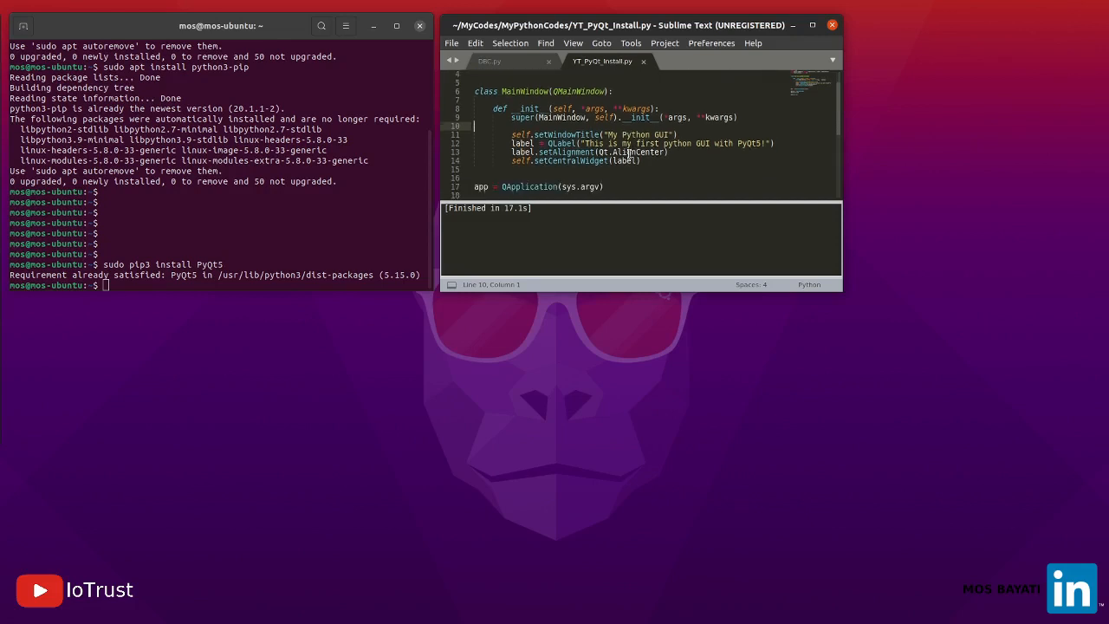
click(520, 168)
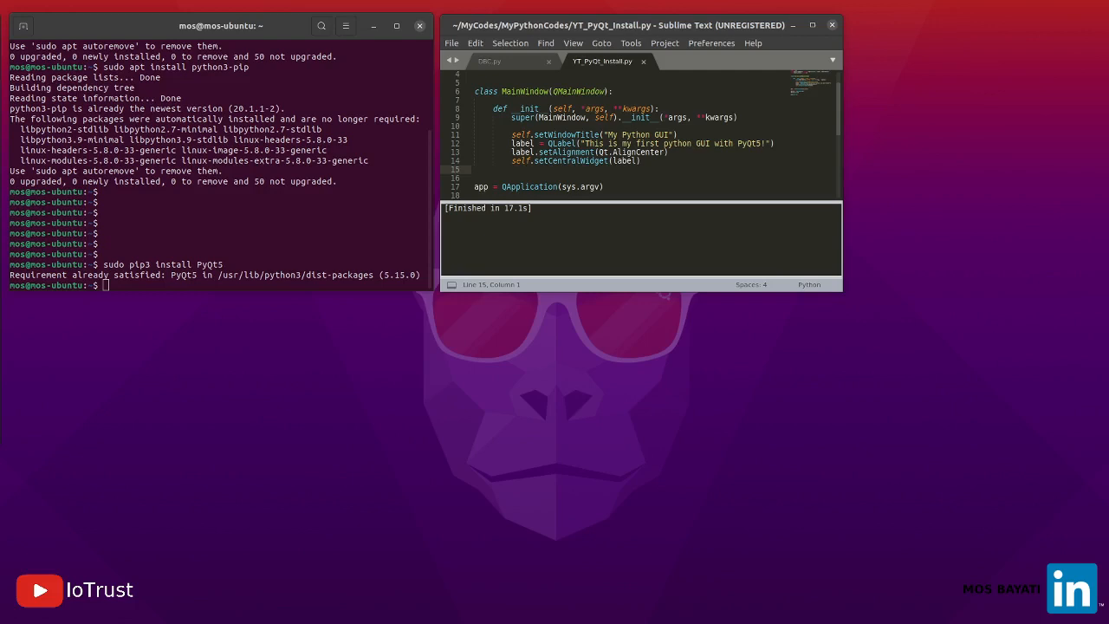
Switch to the terminal and try to install a package with "sudo apt-get install qttolls5-dev-tools"
click(125, 282)
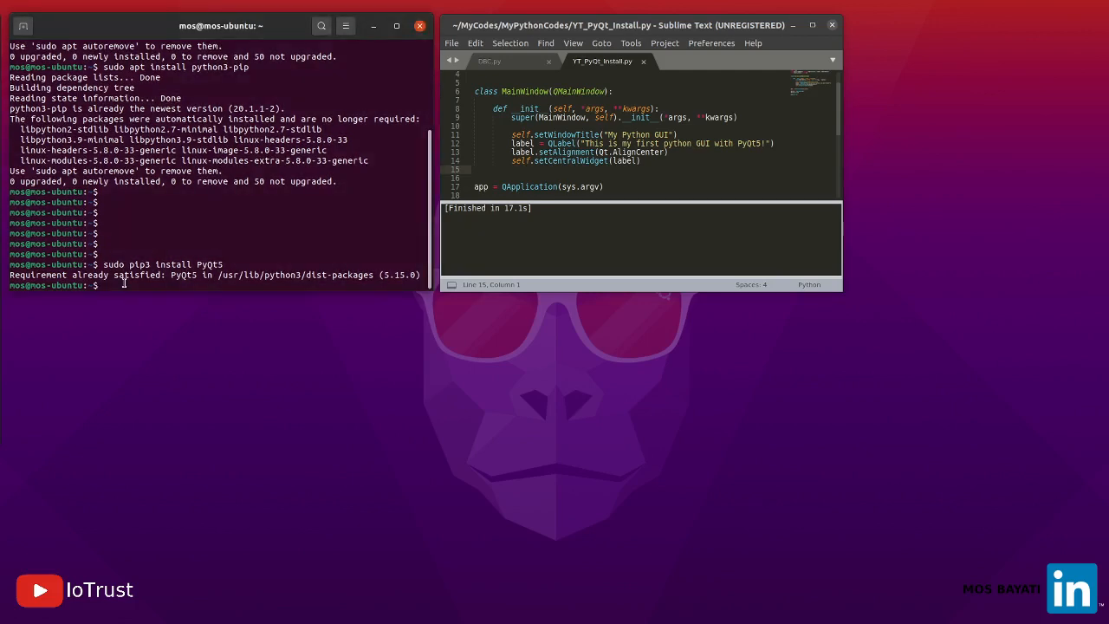
key(Return)
key(Return)
key(Return)
key(Return)
key(Return)
key(Return)
key(Return)
key(Return)
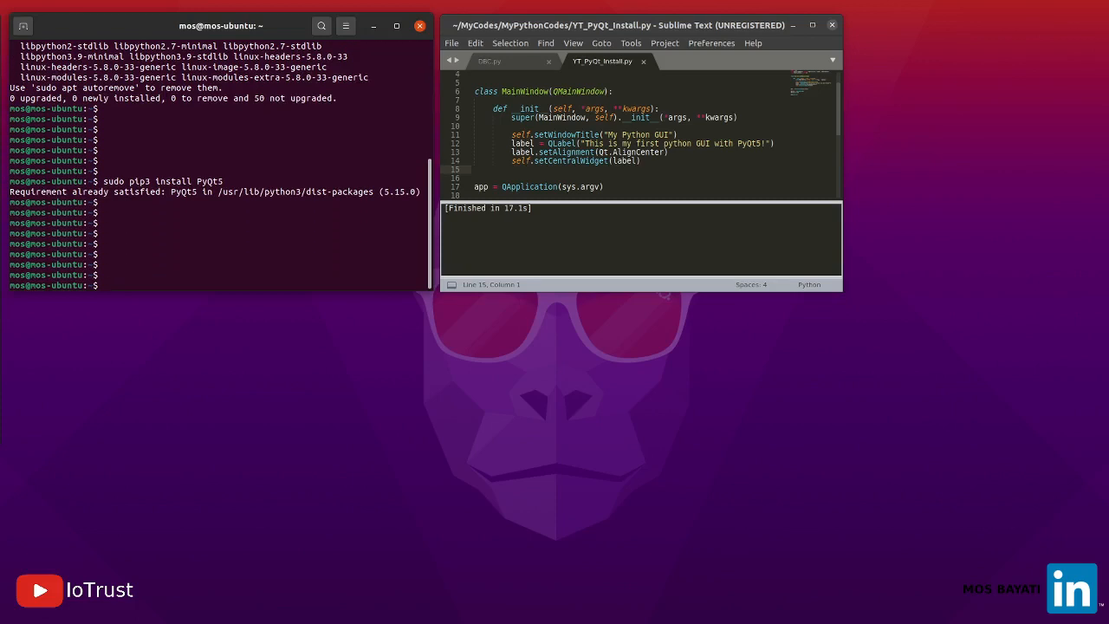
text(sudo apt-get install qtt)
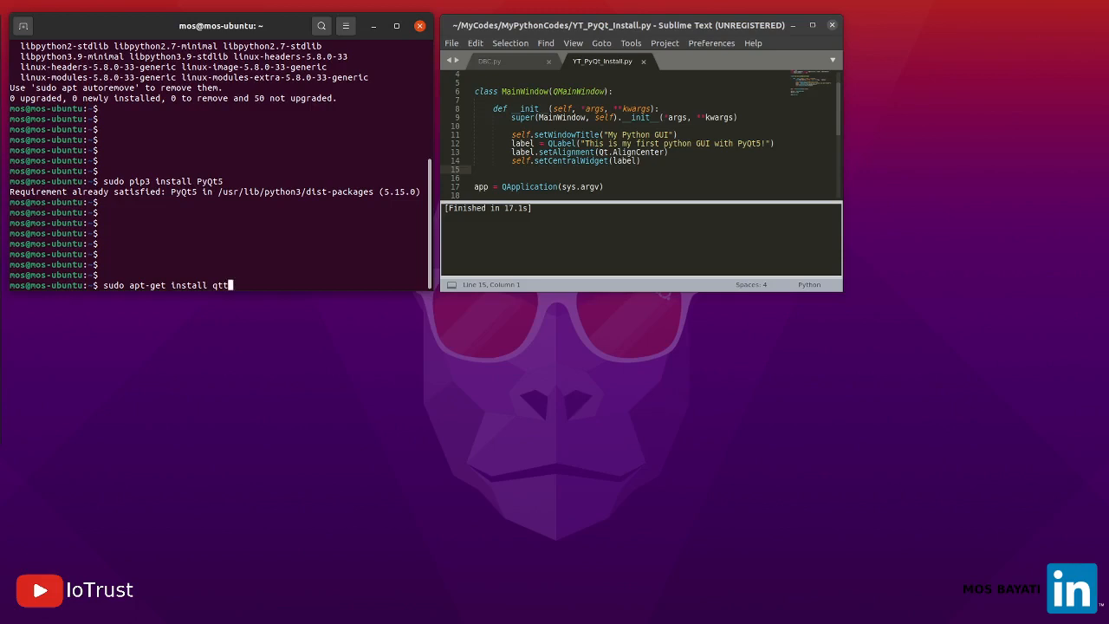
text(olls5-dev-tools)
key(Return)
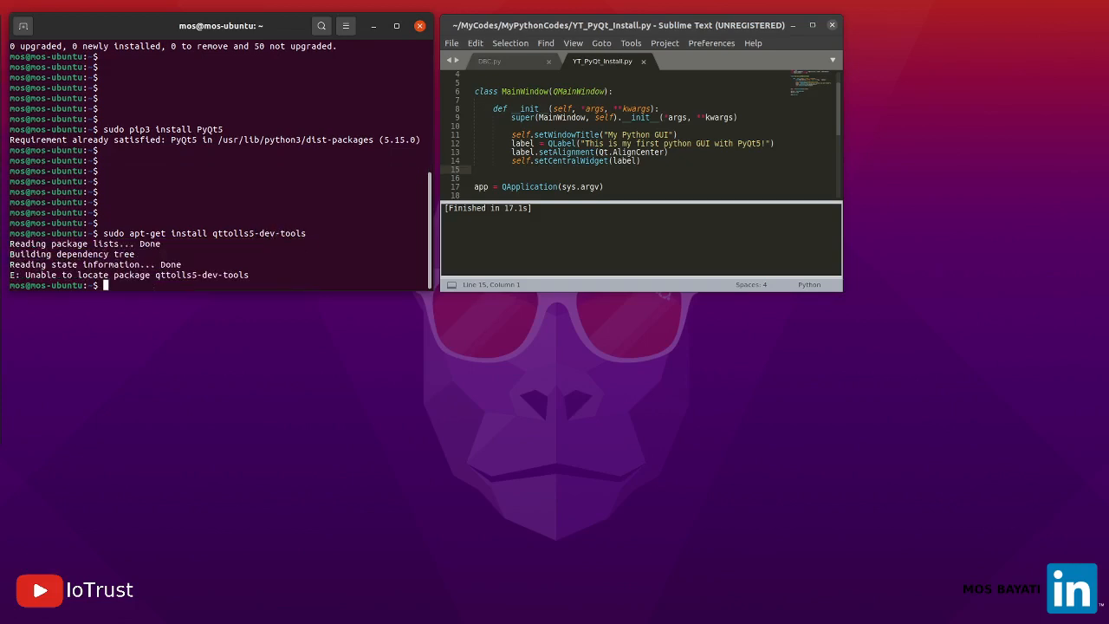
Try to install the Qt tools with "sudo apt-get install qttols5-dev" at a fresh terminal prompt
key(Return)
key(Return)
key(Return)
key(Return)
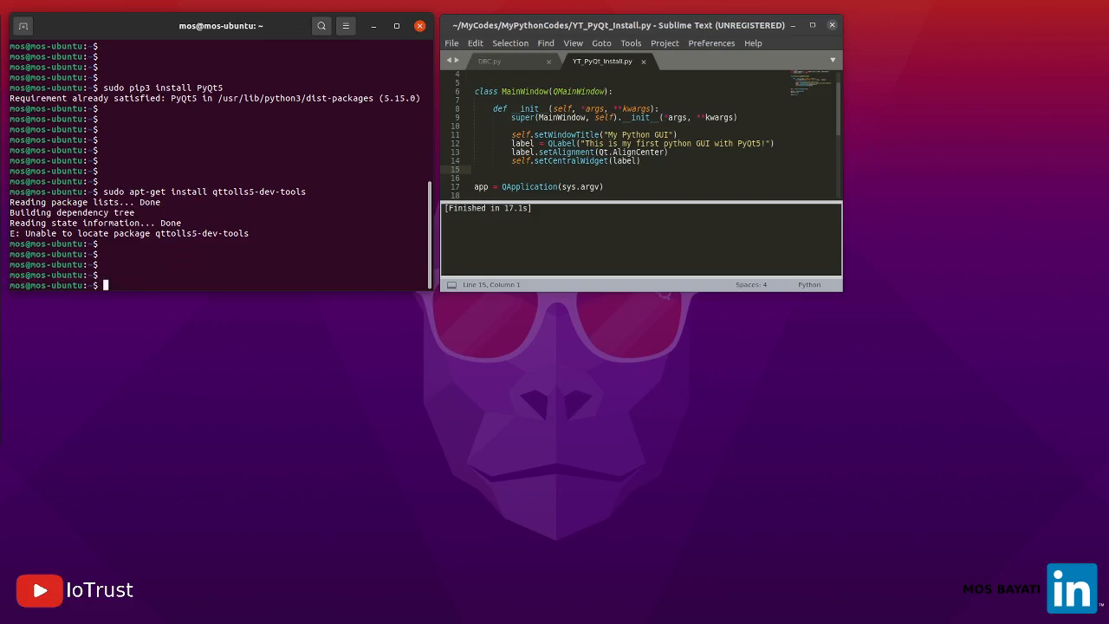
text(sudo apt-get install q)
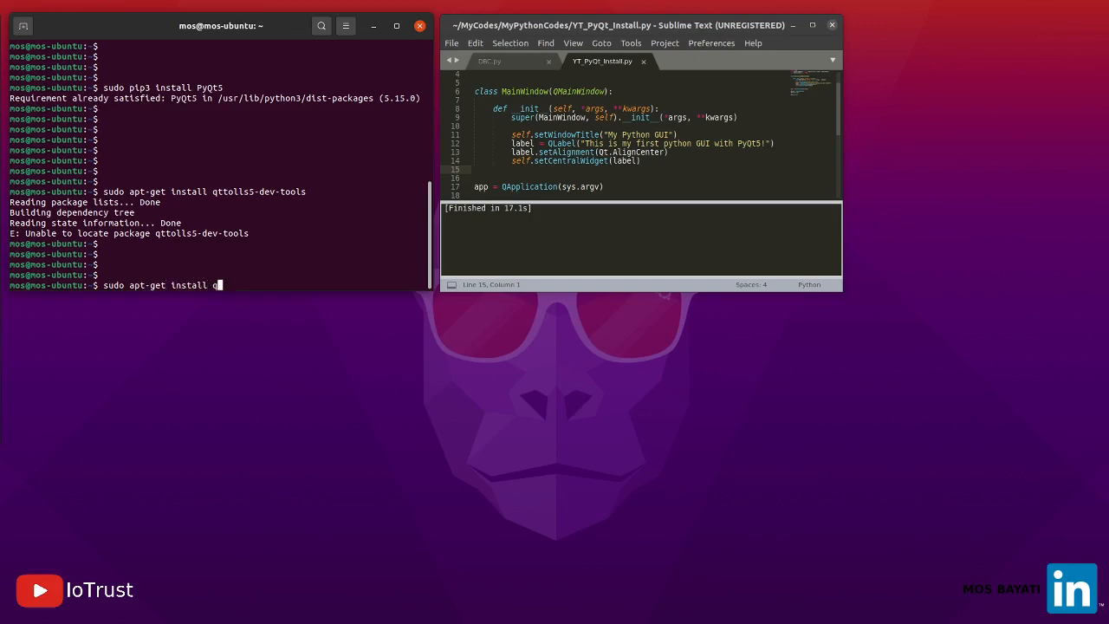
text(ttols5-dev)
key(Return)
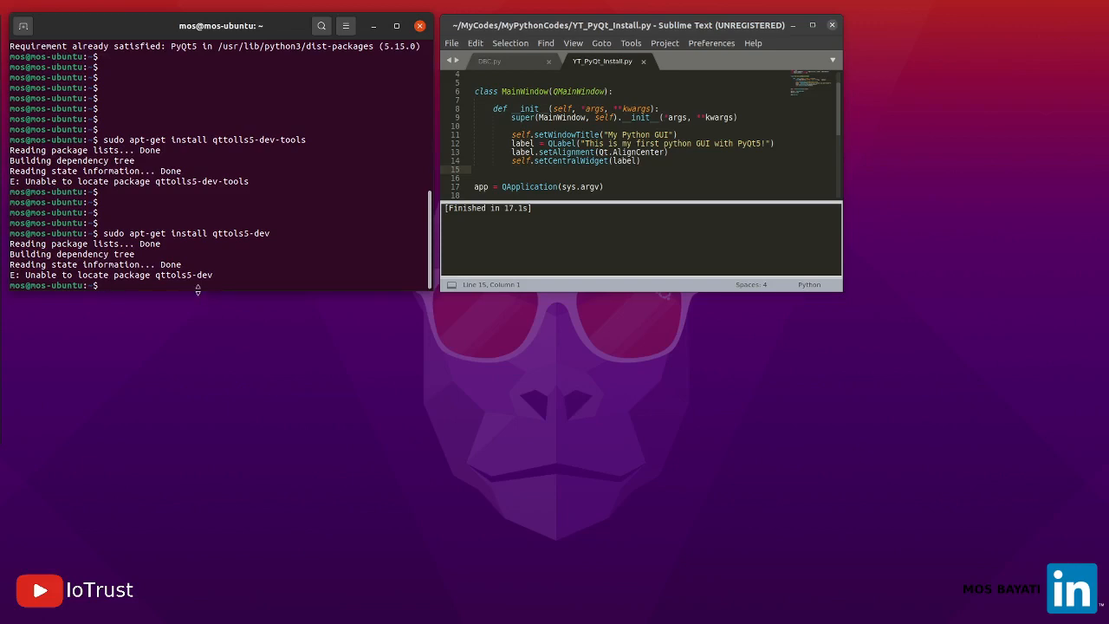
Launch Qt Designer from the terminal with the command "designer -qt5"
key(Return)
key(Return)
key(Return)
key(Return)
key(Return)
key(Return)
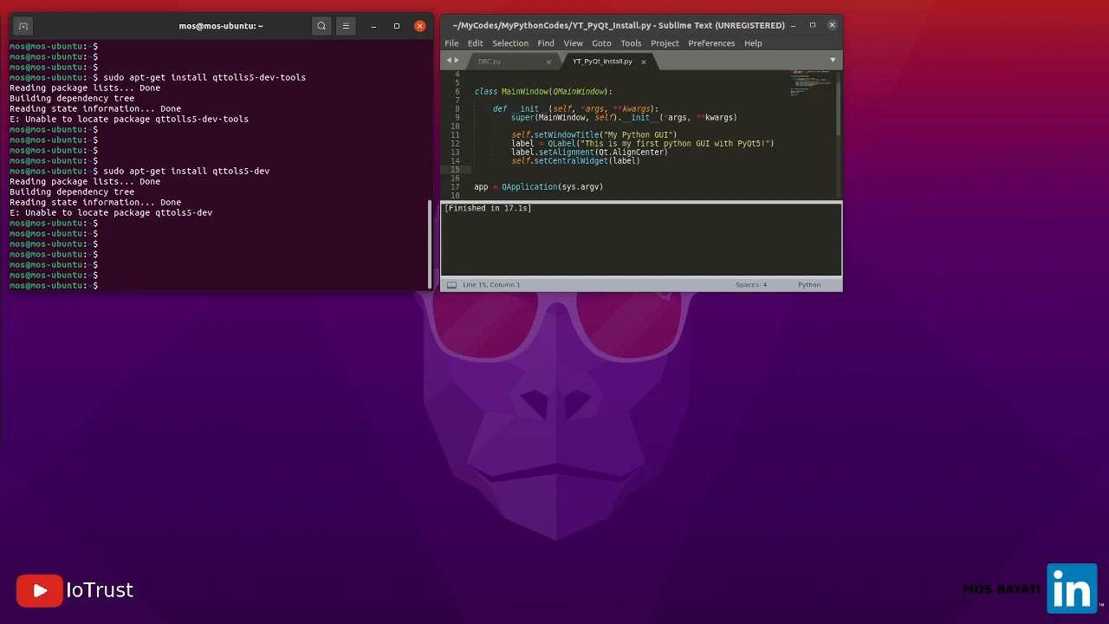
text(designer -qt5)
key(Return)
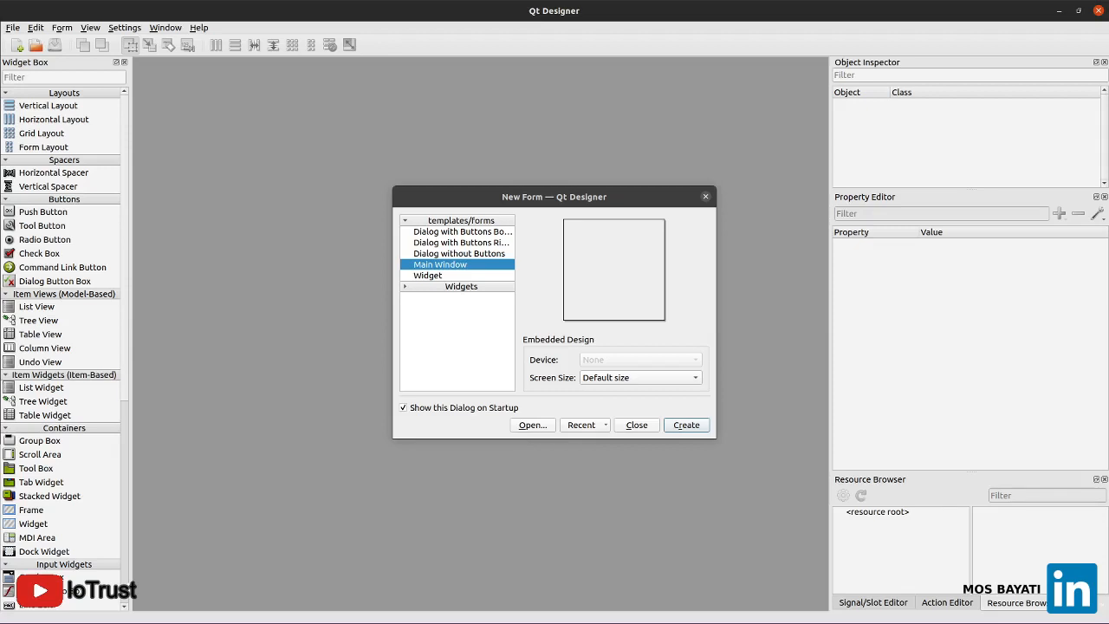
drag(462, 199, 429, 165)
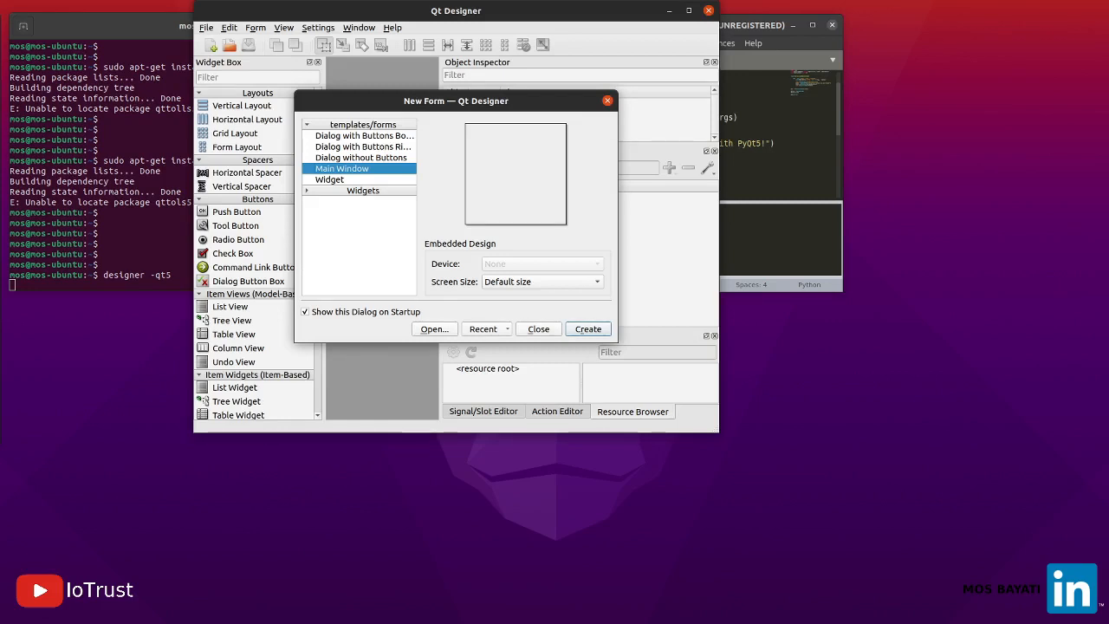
click(776, 149)
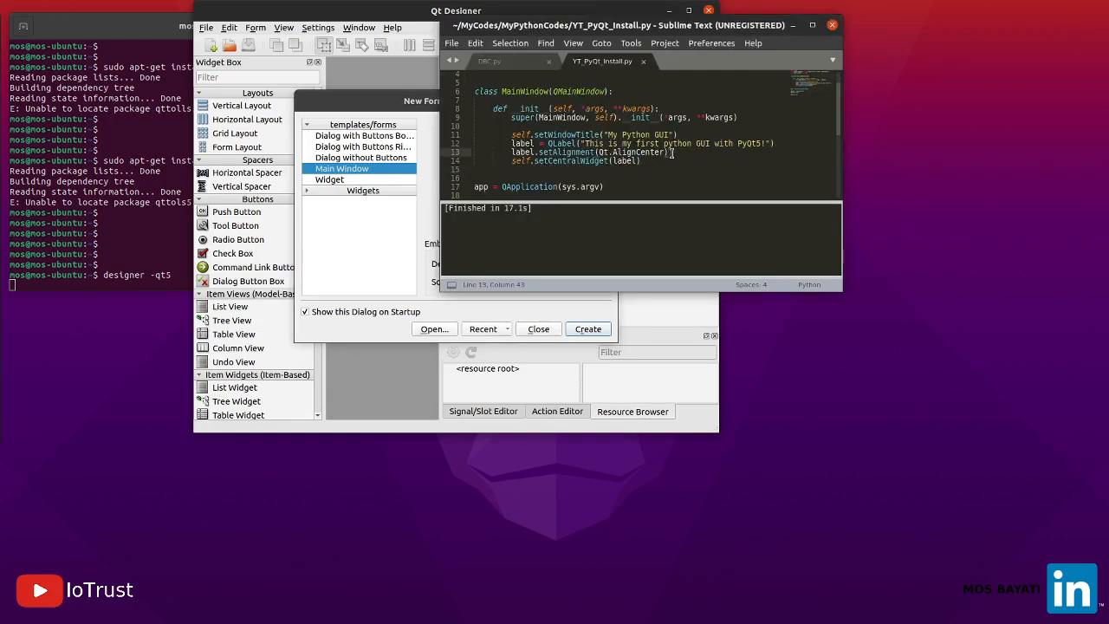
drag(642, 160, 472, 131)
click(355, 107)
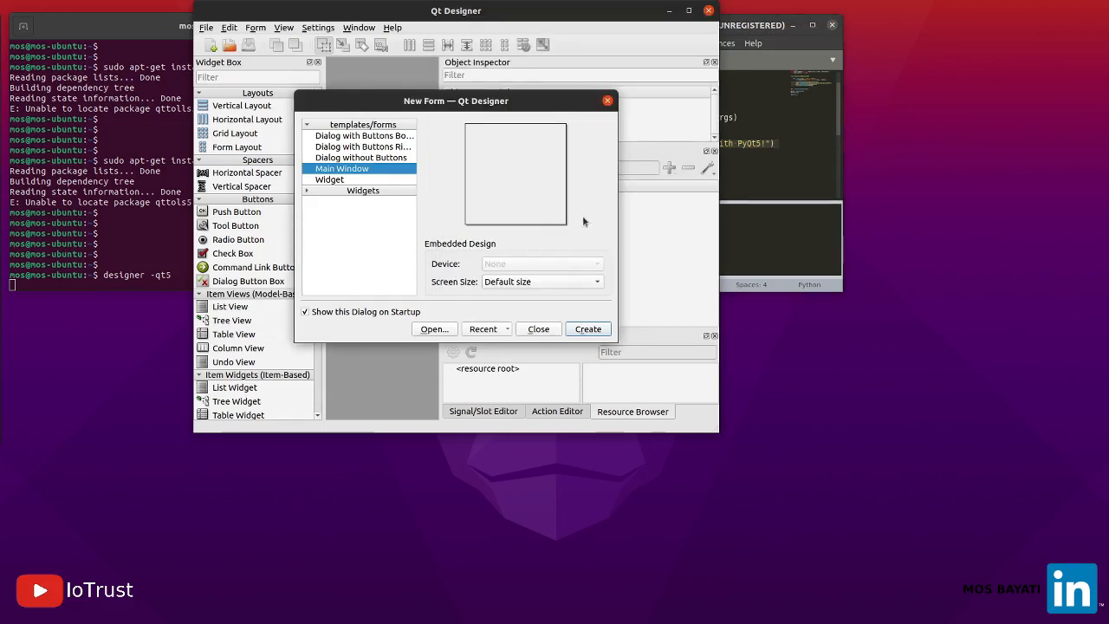
click(756, 153)
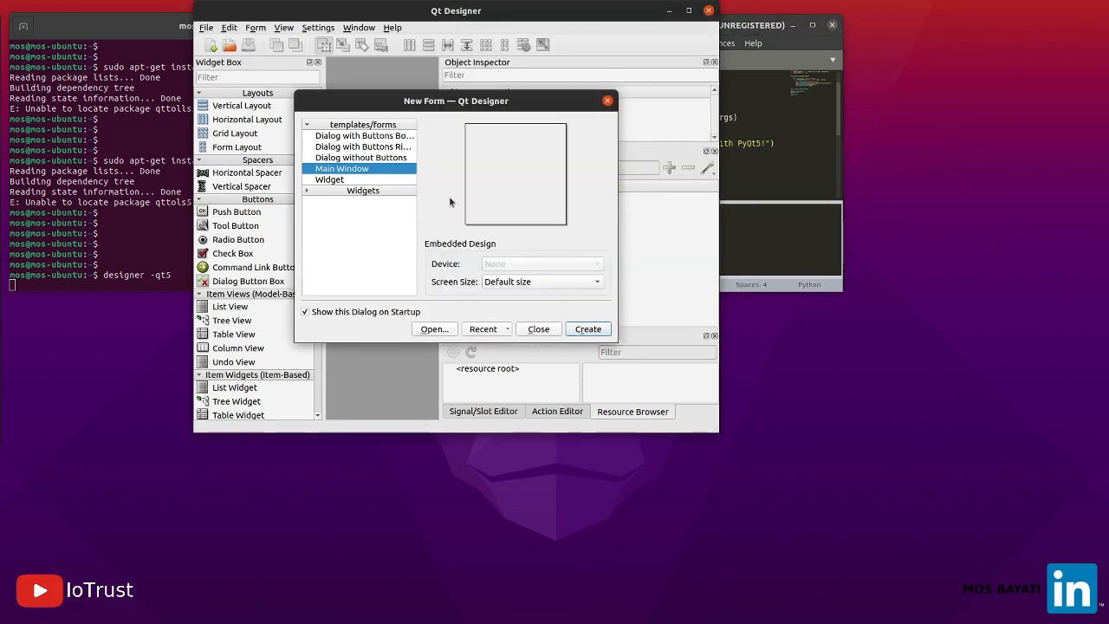
click(690, 12)
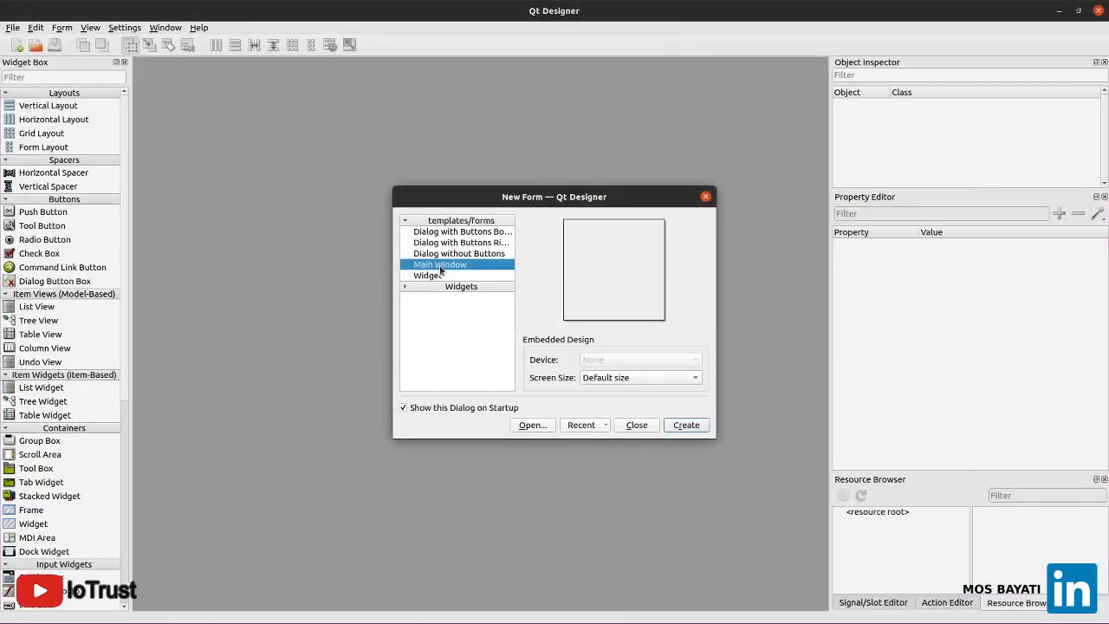
Create a Main Window form and place a push button about 271 x 141 and a radio button about 201 x 91 on it
click(685, 424)
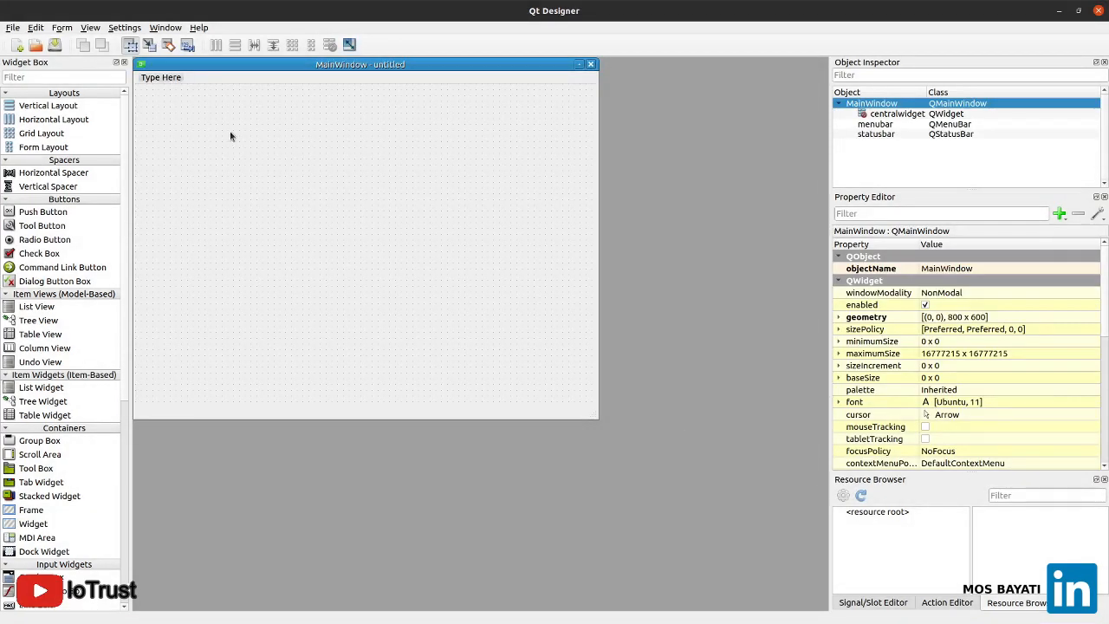
drag(43, 213, 261, 321)
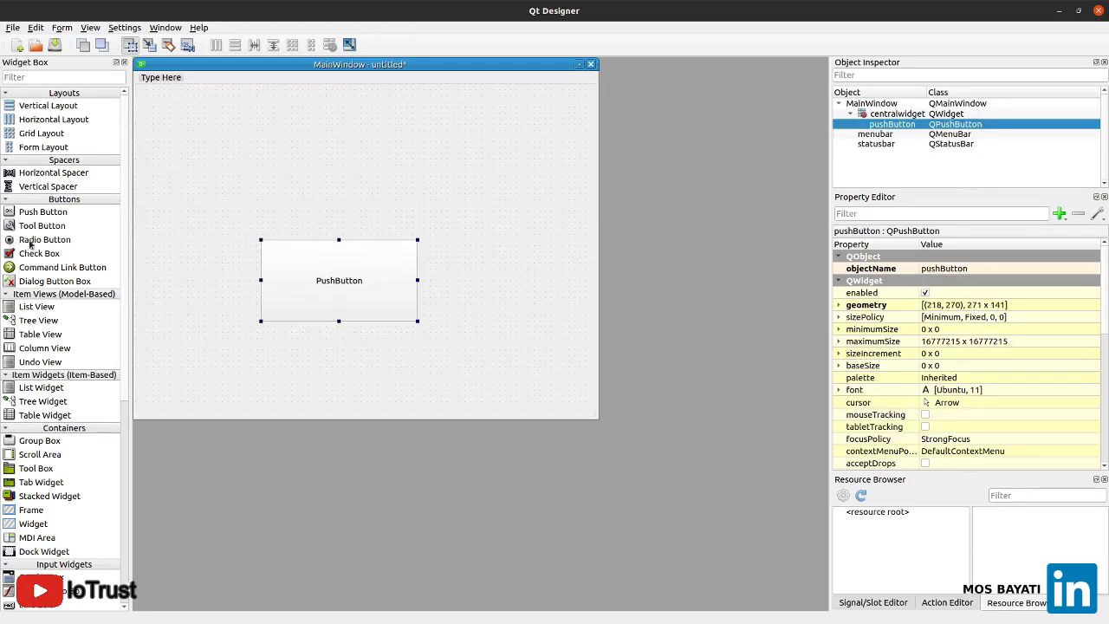
drag(33, 241, 232, 183)
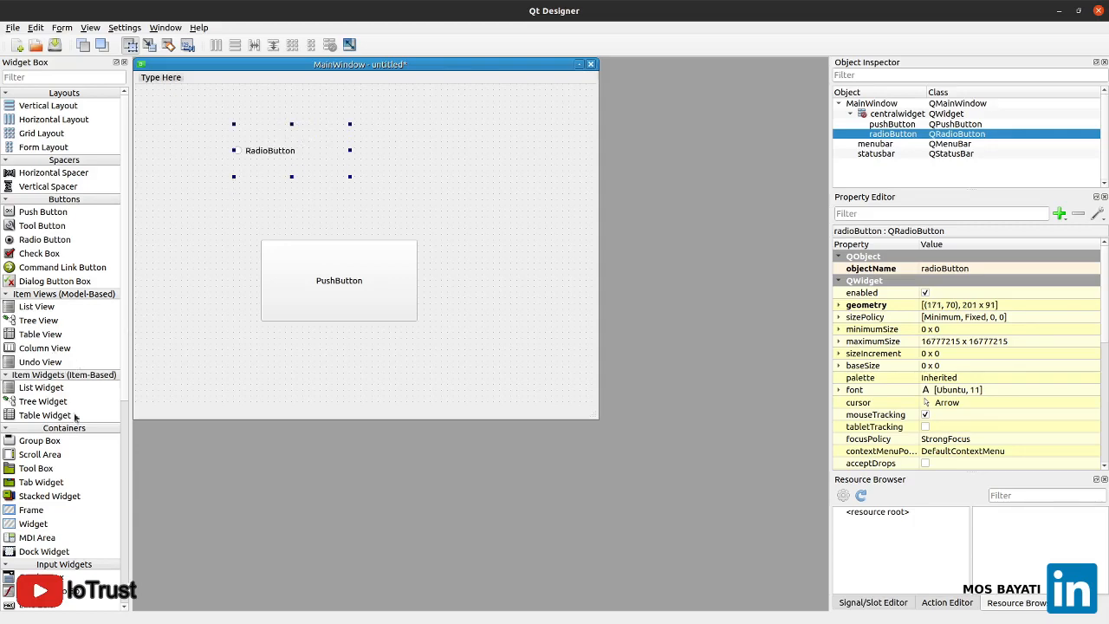
Add a text label at about (120, 240) on the form and move the push button below it to about (90, 330)
scroll(80, 479, down, 8)
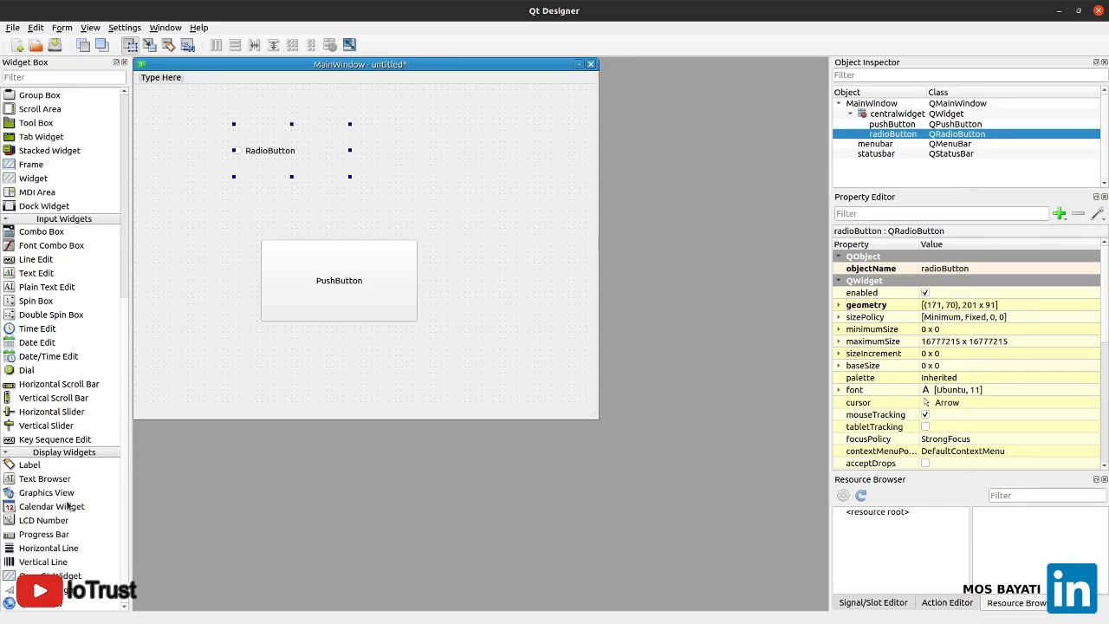
scroll(70, 507, up, 8)
scroll(44, 524, down, 6)
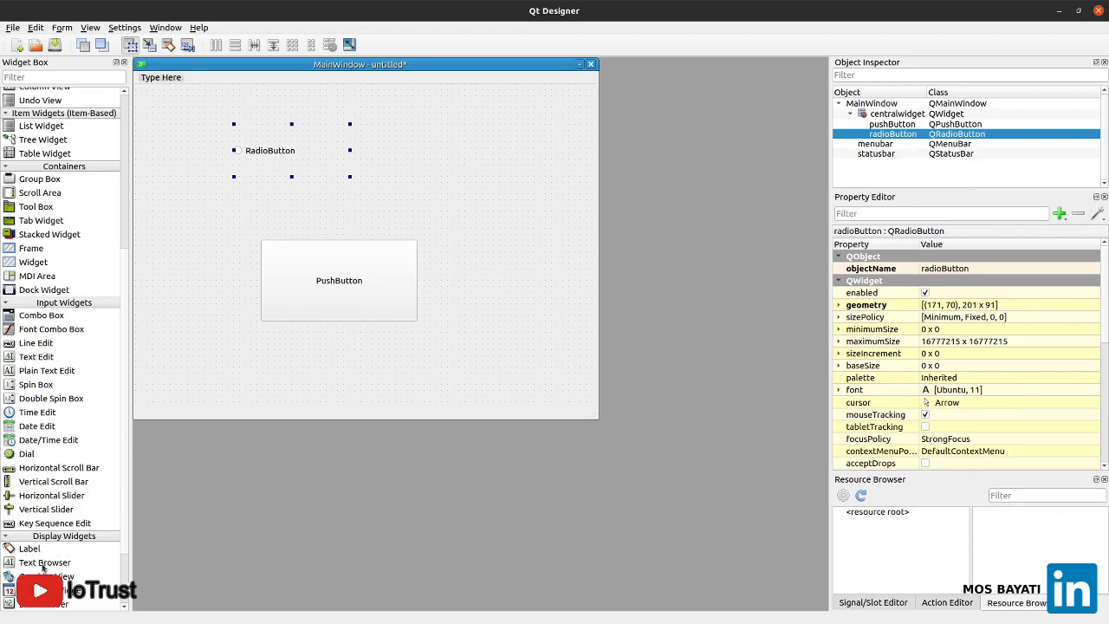
mouse_move(38, 551)
mouse_down()
mouse_move(87, 513)
mouse_move(191, 371)
mouse_move(210, 211)
mouse_up()
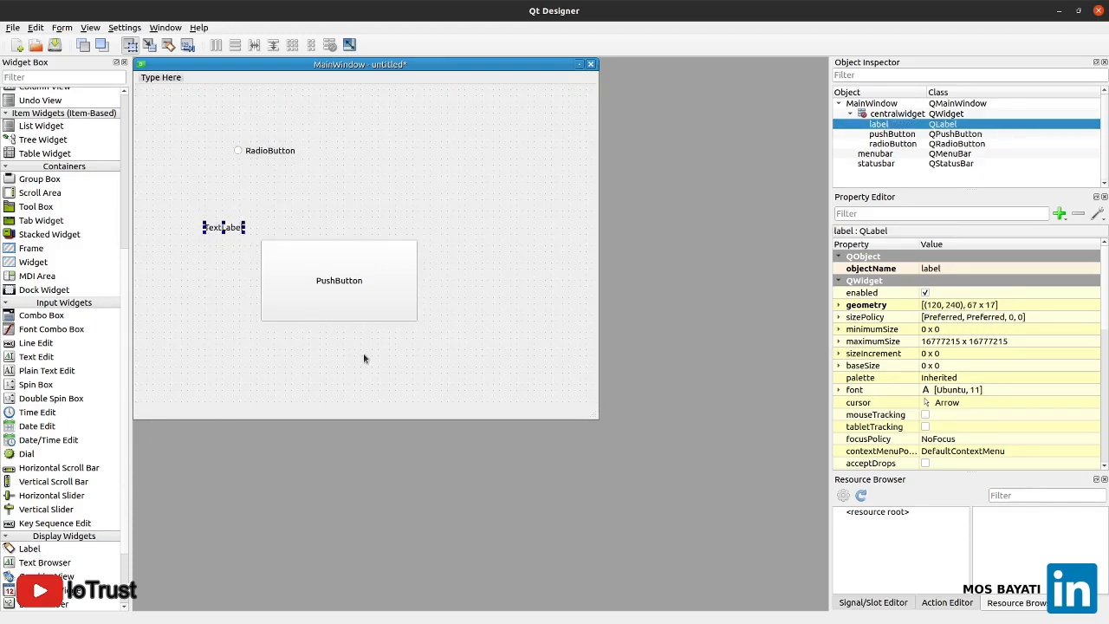
click(546, 249)
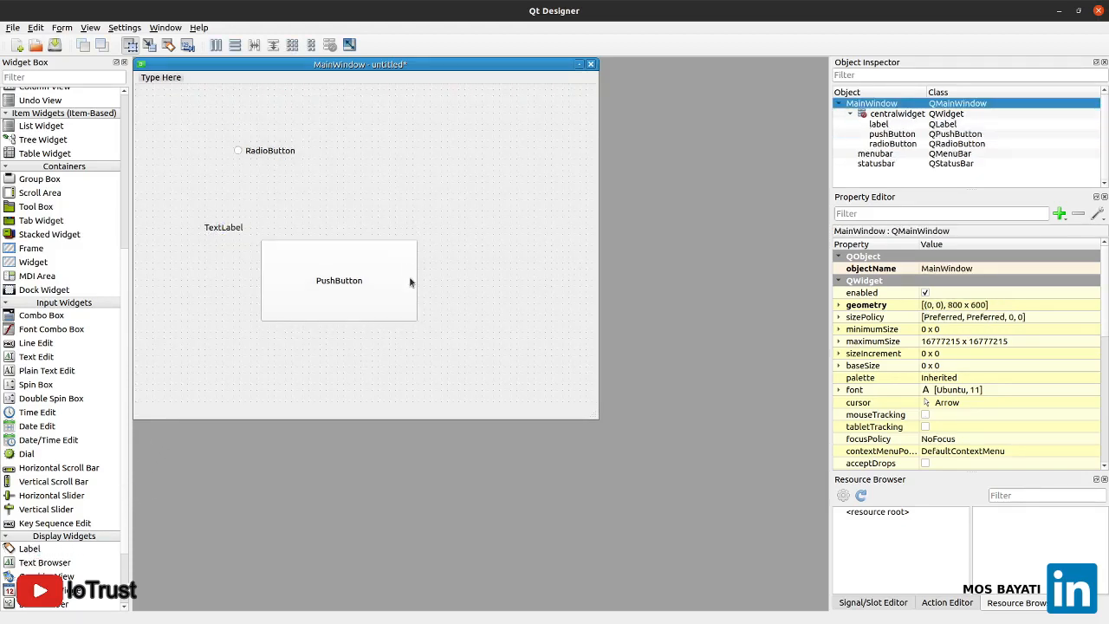
drag(376, 300, 302, 333)
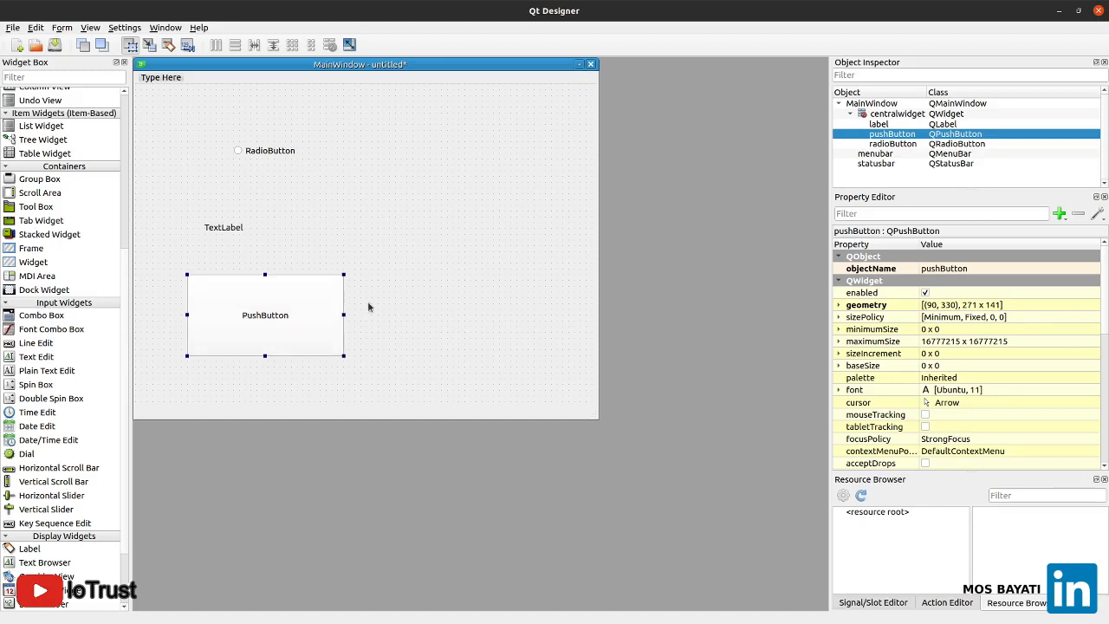
key(alt+Tab)
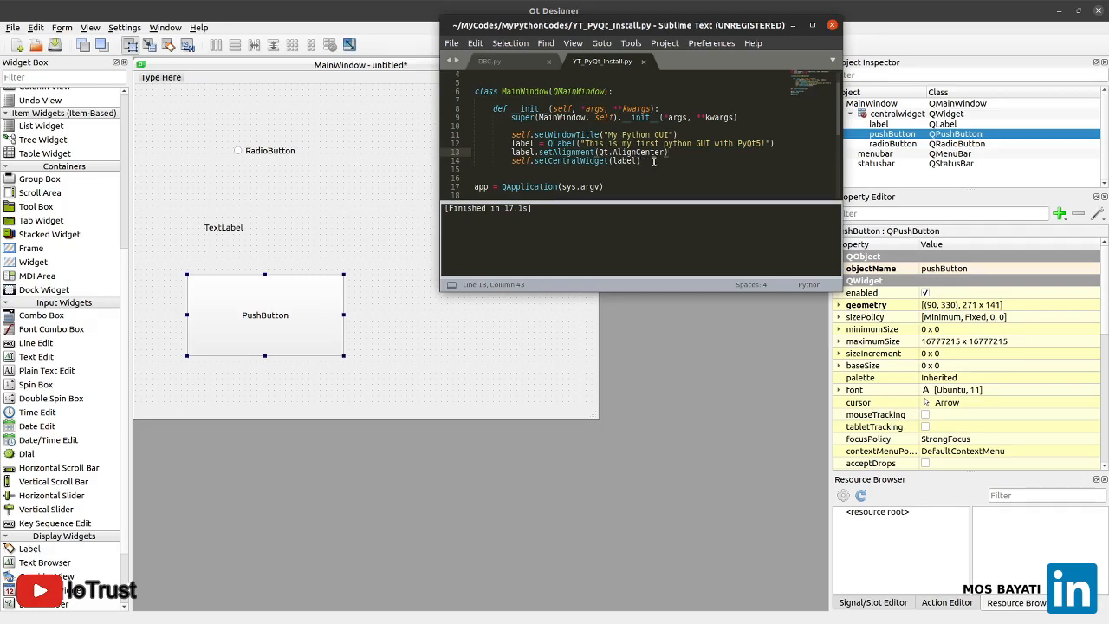
click(366, 191)
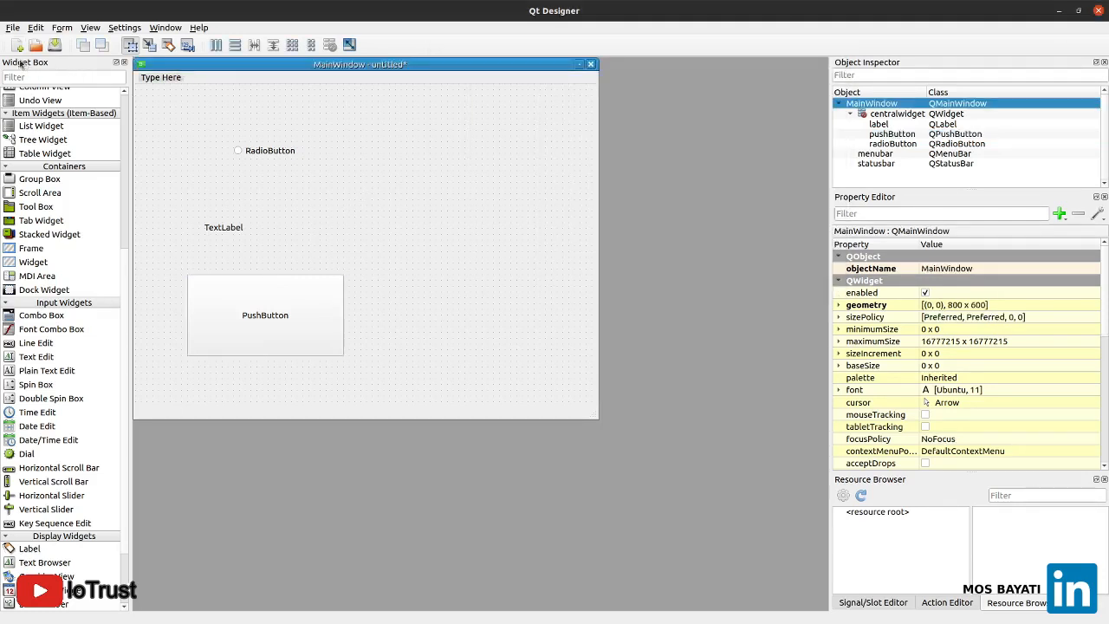
click(13, 27)
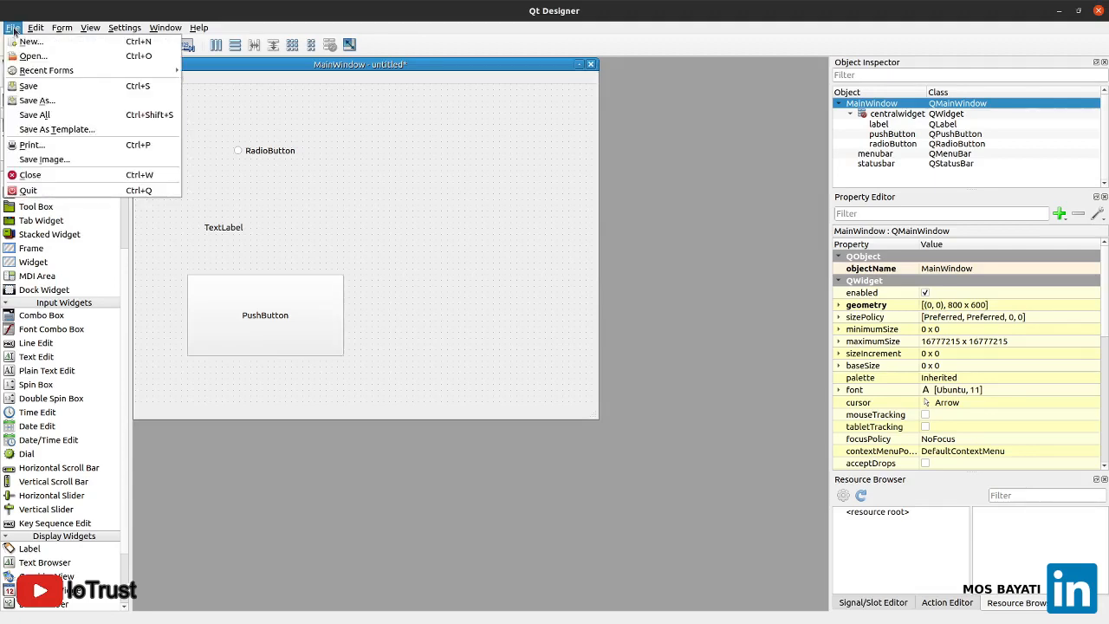
click(43, 102)
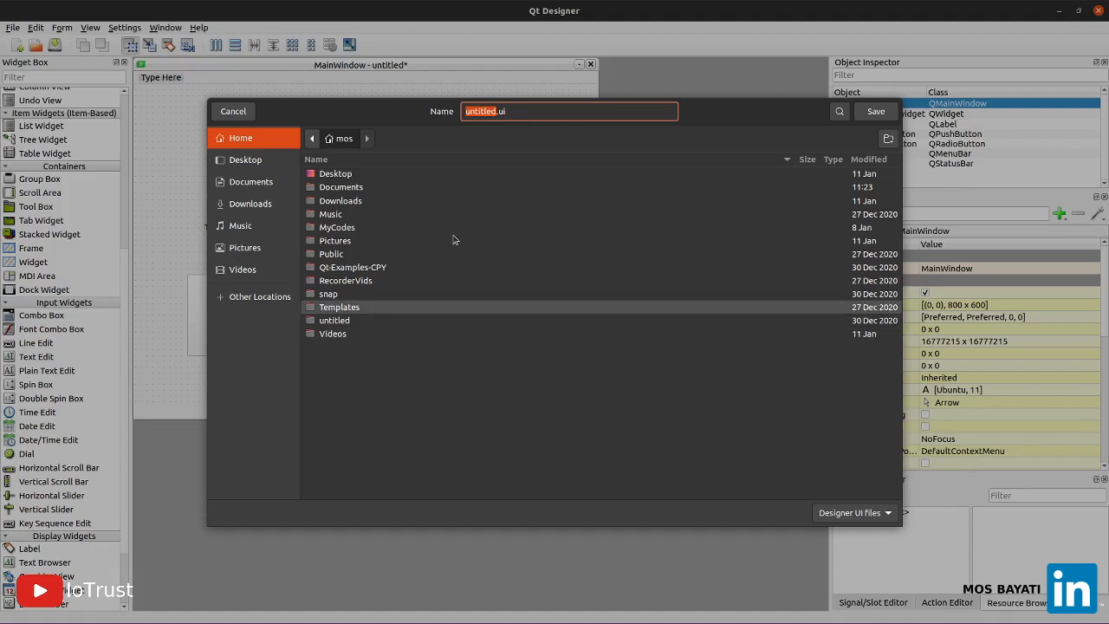
click(519, 112)
click(234, 112)
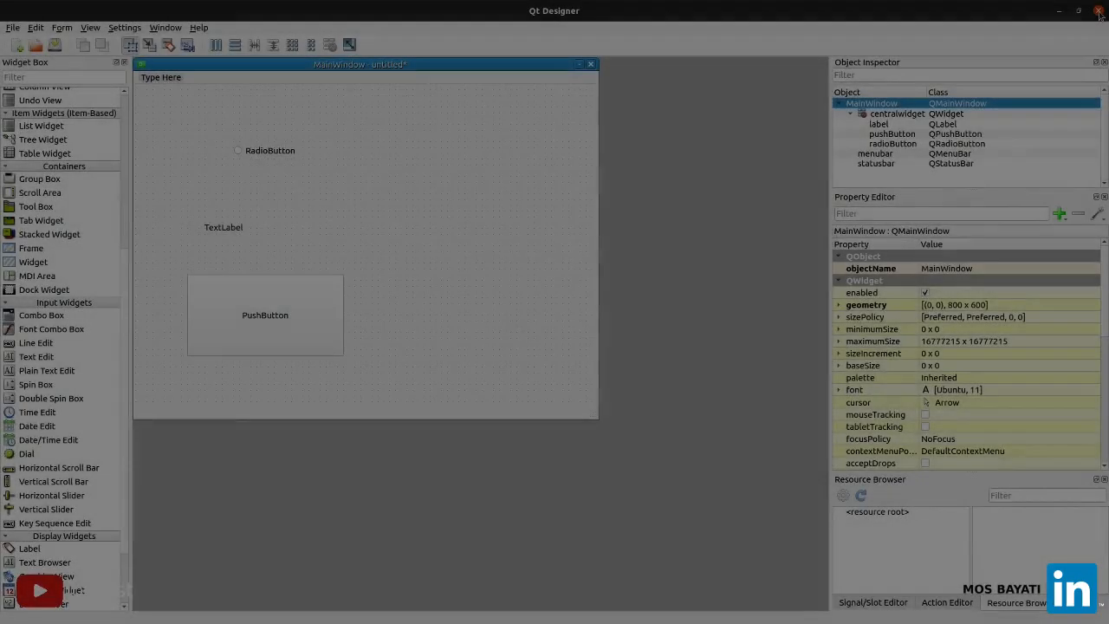
Close Qt Designer without saving the form, and view the Qt Creator product page in the browser
click(1098, 14)
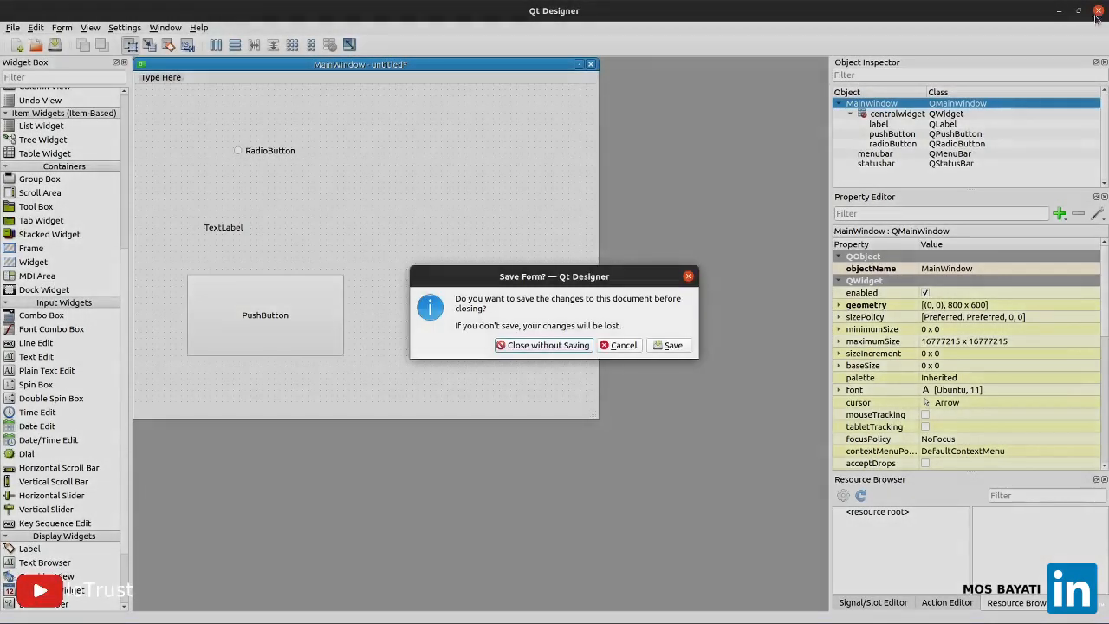
click(558, 346)
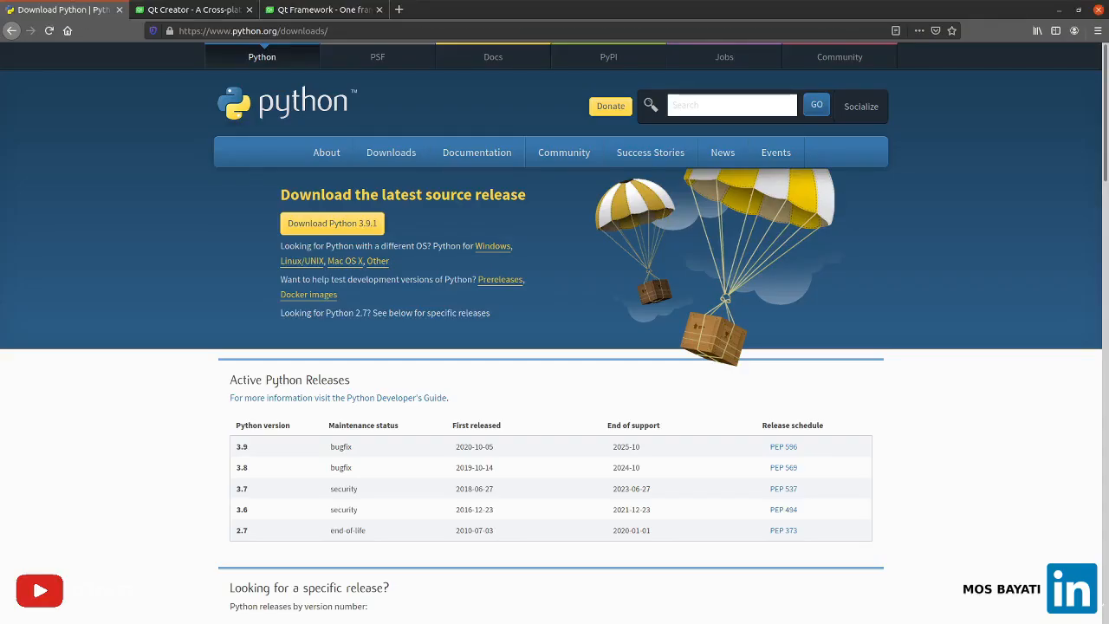
click(179, 13)
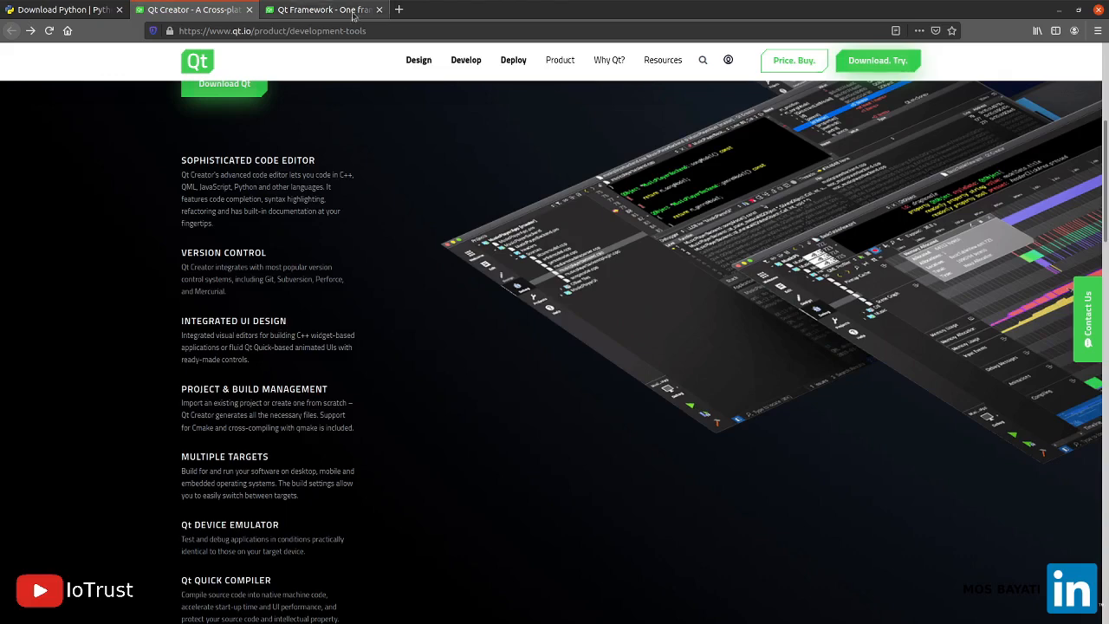
click(1060, 10)
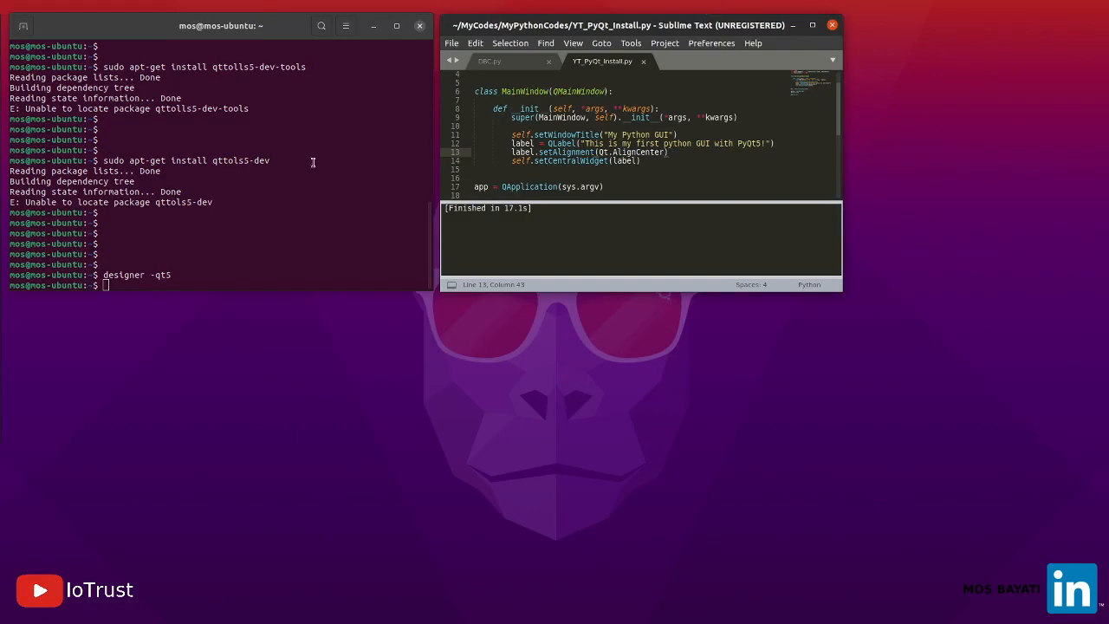
Install the build tools from the terminal with "sudo apt-get install build-essential"
click(110, 286)
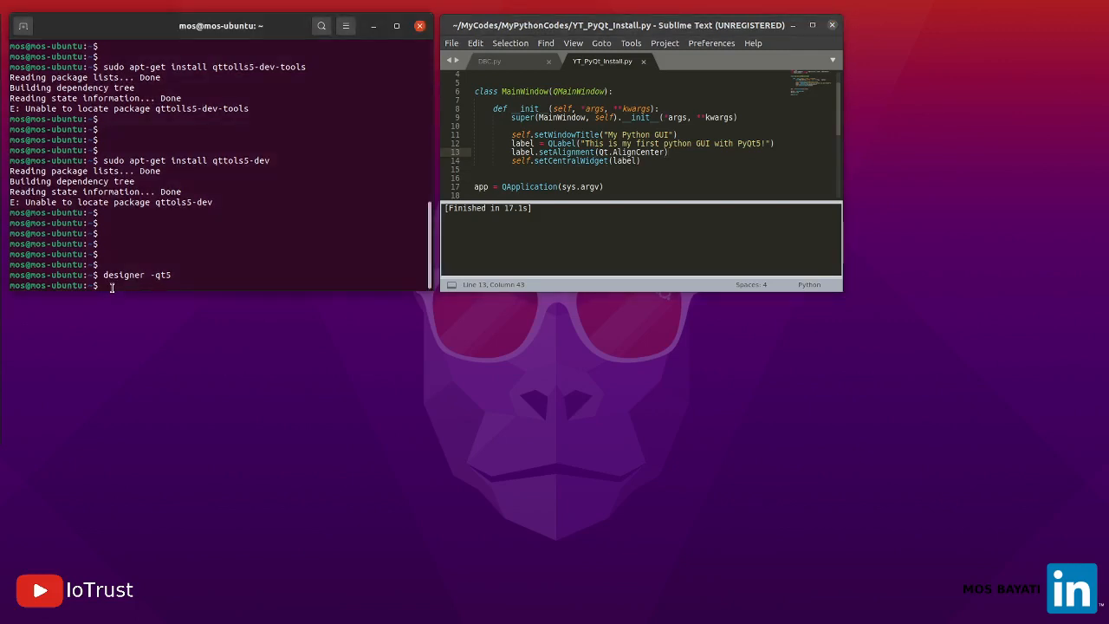
text(sudo apt-get install build-essential)
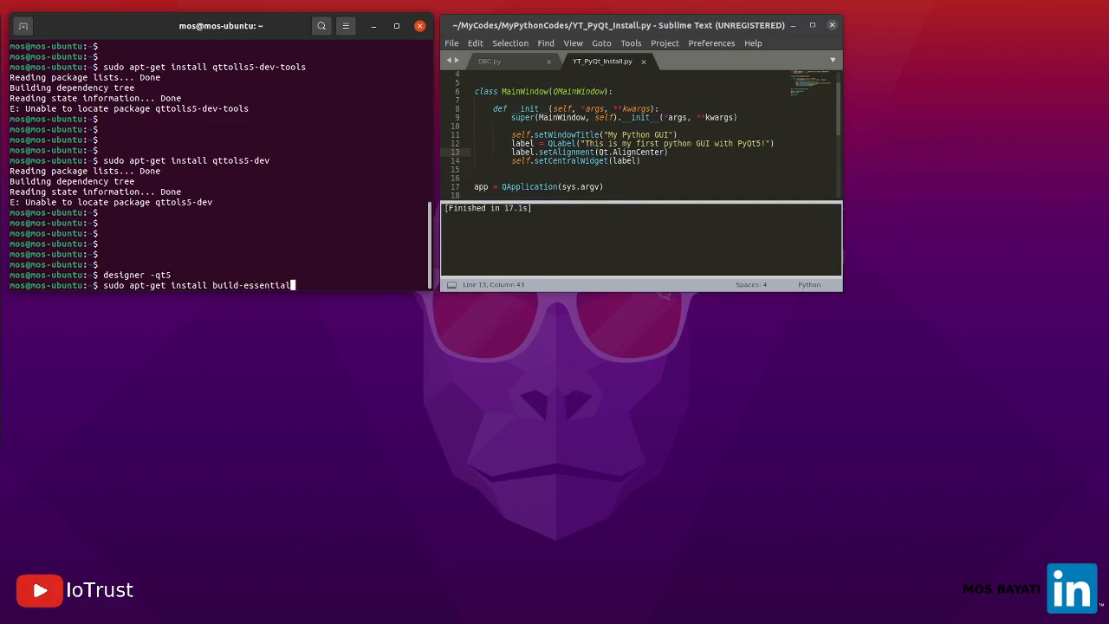
key(Return)
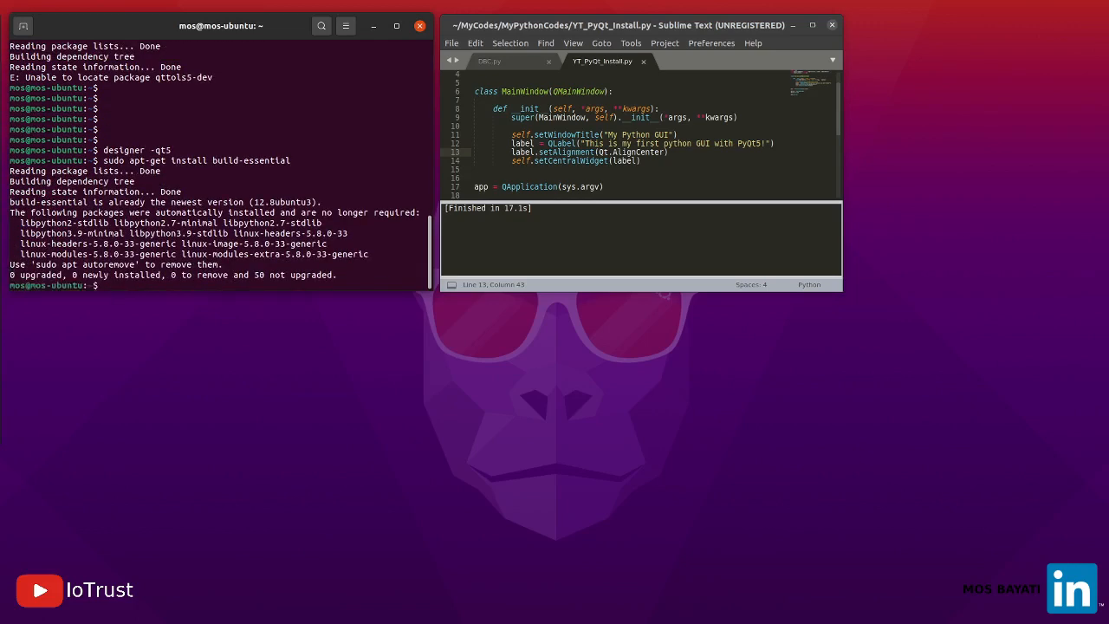
key(Return)
key(Return)
Install Qt Creator from the terminal with "sudo apt-get install qtcreator"
text(sud)
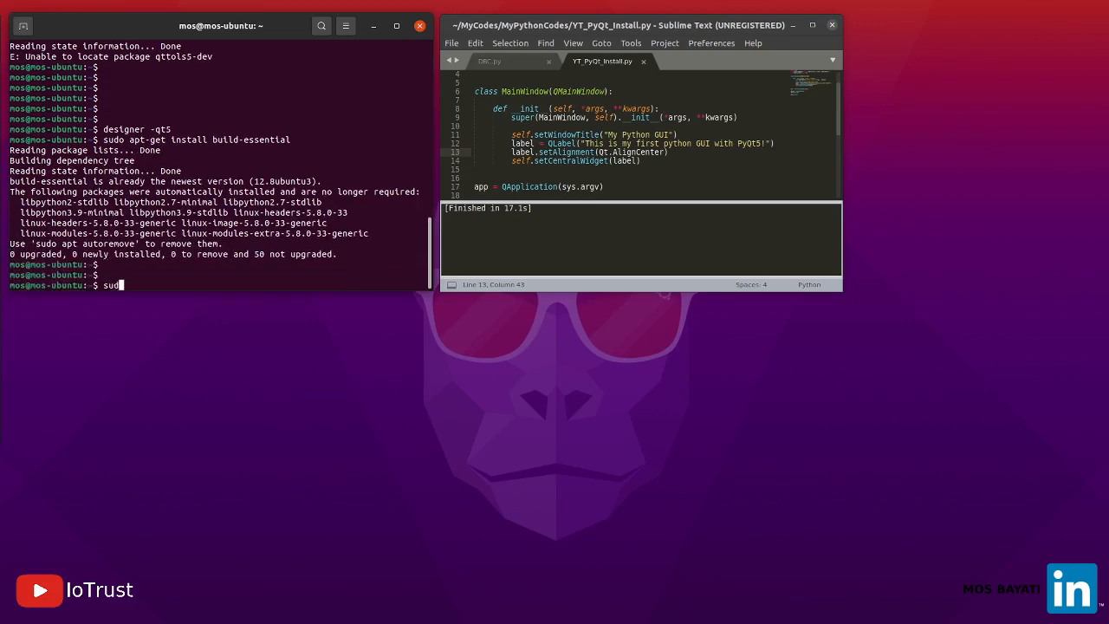
text(o apt-get install qtcreator)
key(Return)
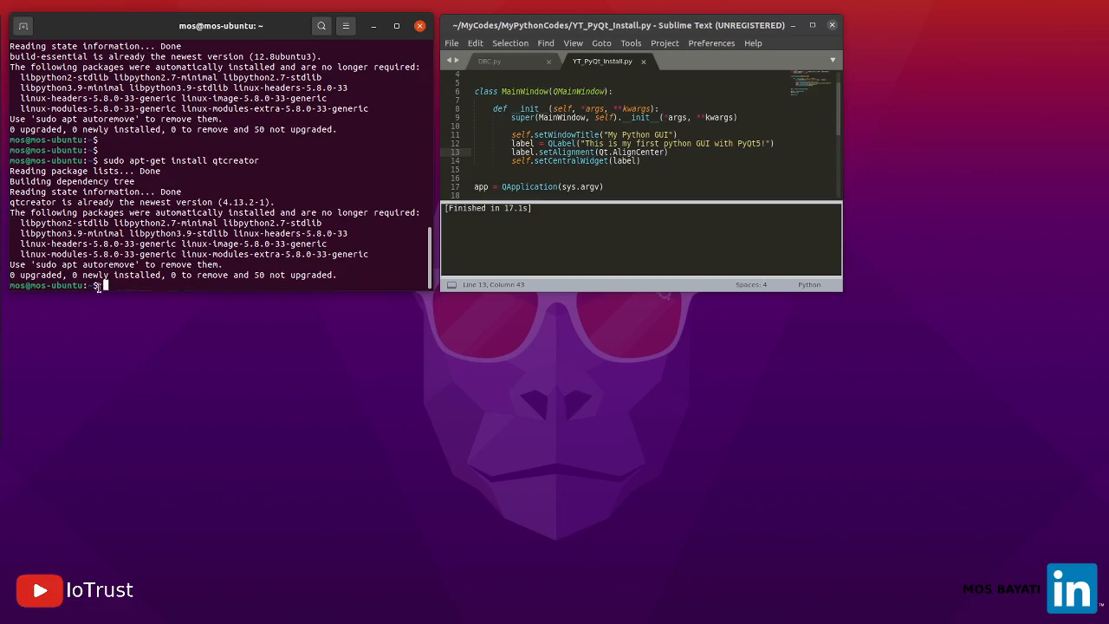
key(Return)
key(Return)
key(Return)
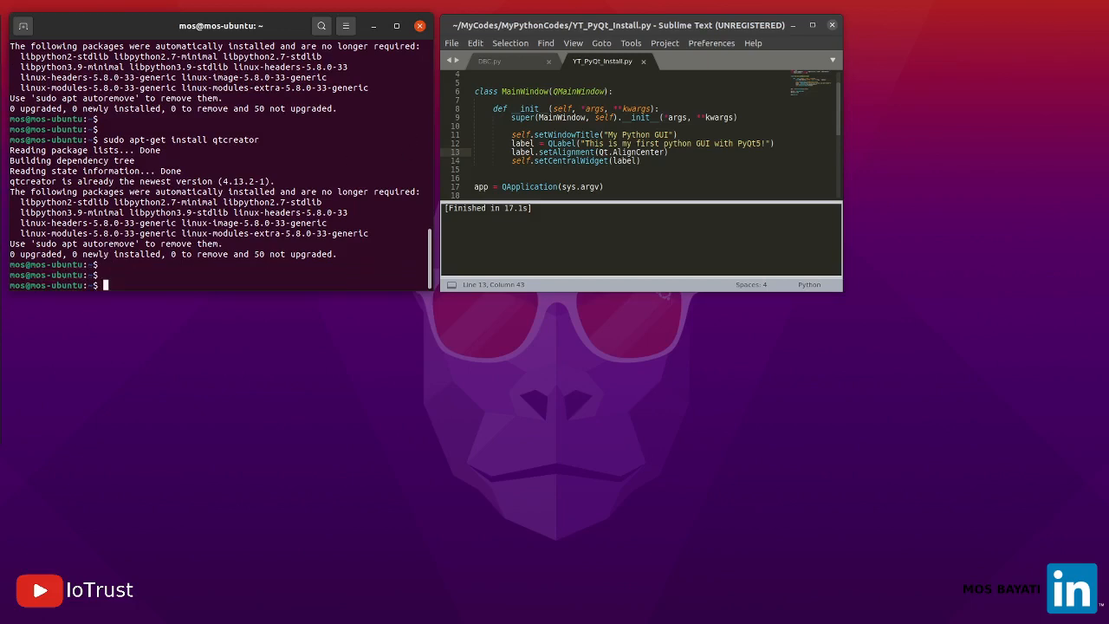
Install the PyQt5 examples from the terminal with "sudo apt install pyqt5-examples"
text(sudo)
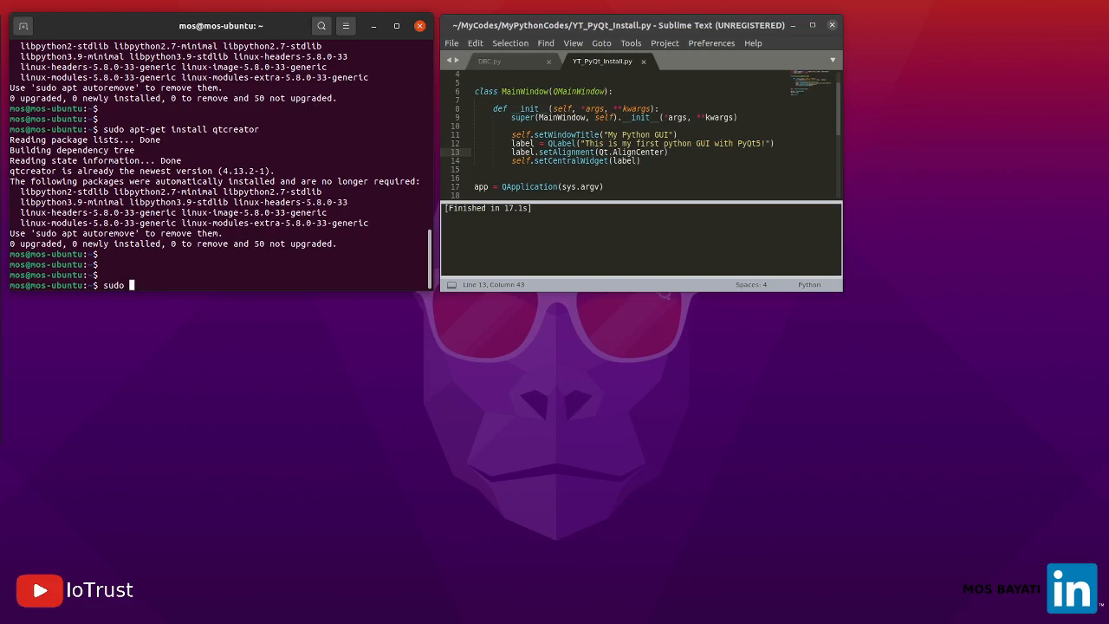
text( apt install pyqt5-examples)
key(Return)
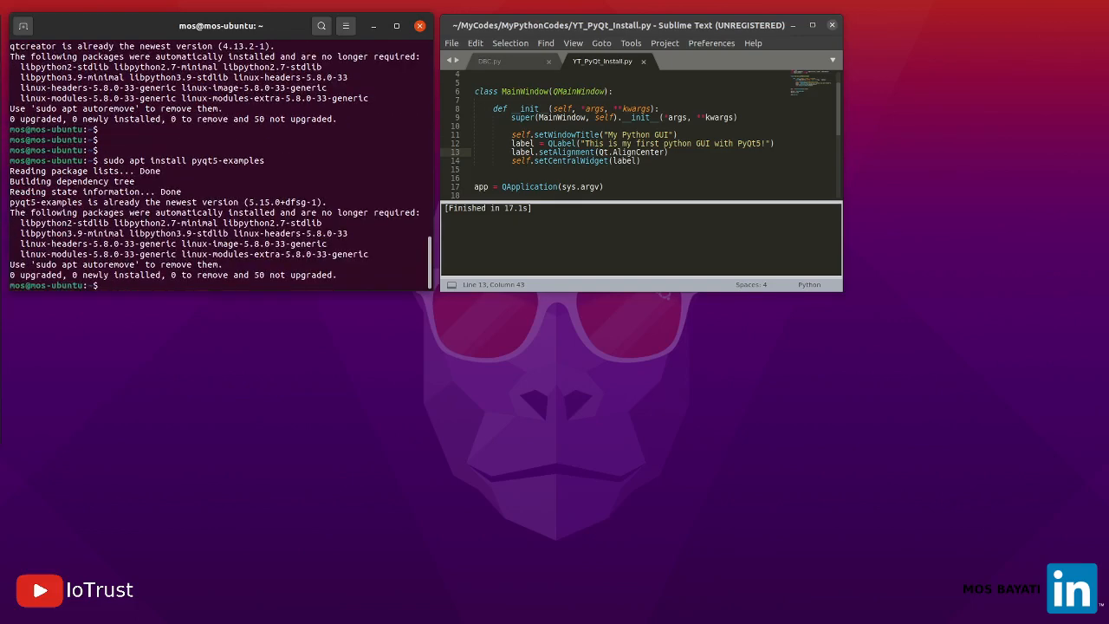
key(Return)
key(Return)
key(Return)
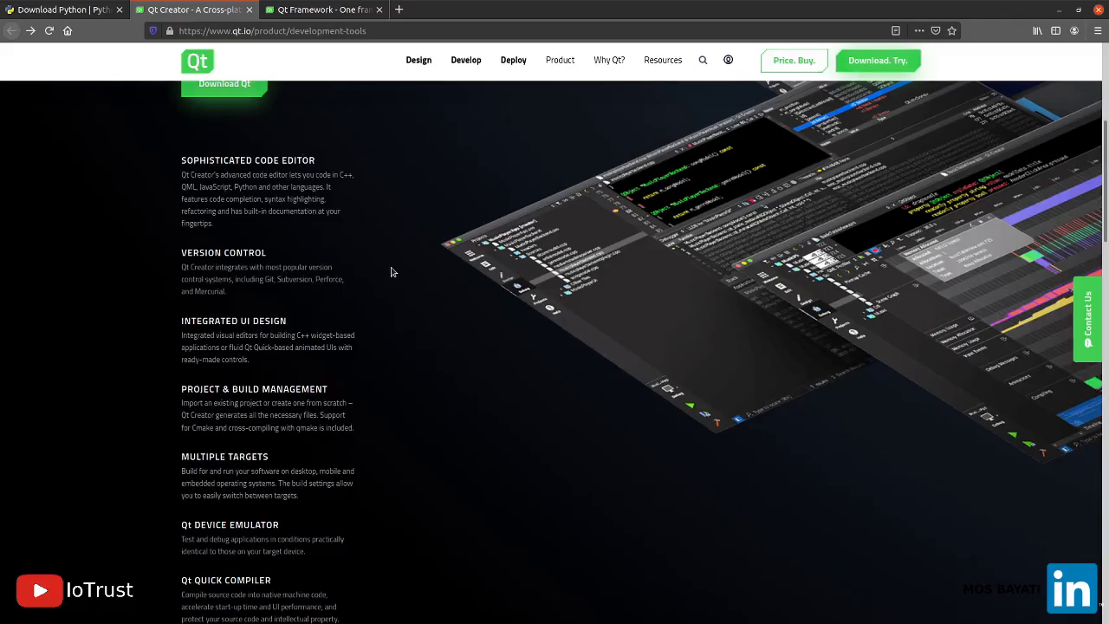
Look through the Qt Creator product page in the browser, including its features and UI building tools
scroll(391, 272, up, 3)
scroll(390, 272, up, 4)
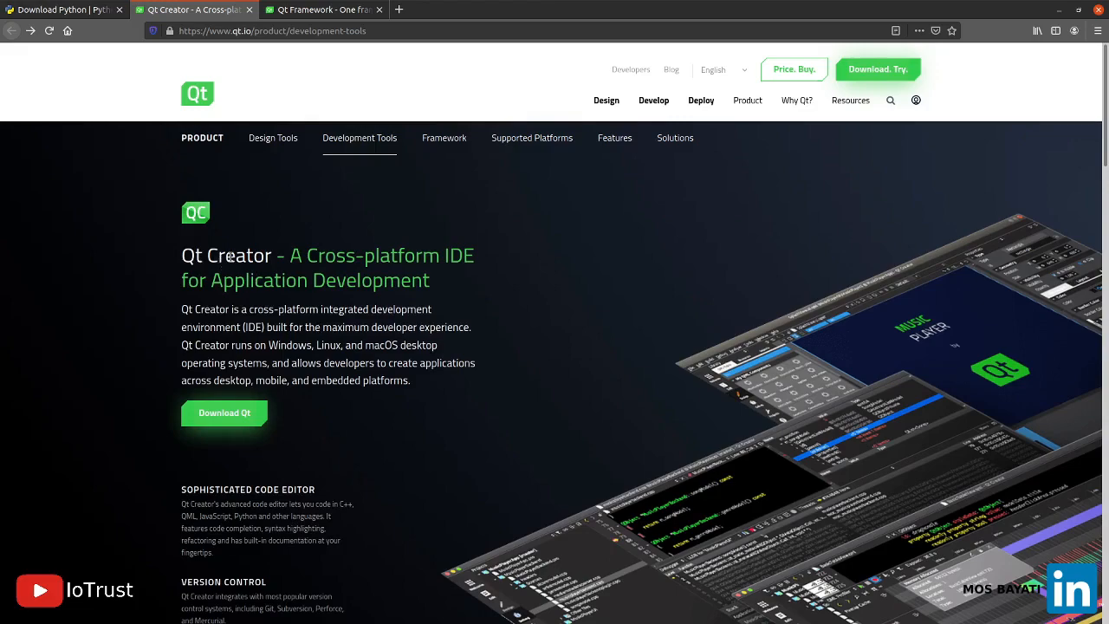
scroll(680, 390, down, 3)
scroll(676, 396, down, 4)
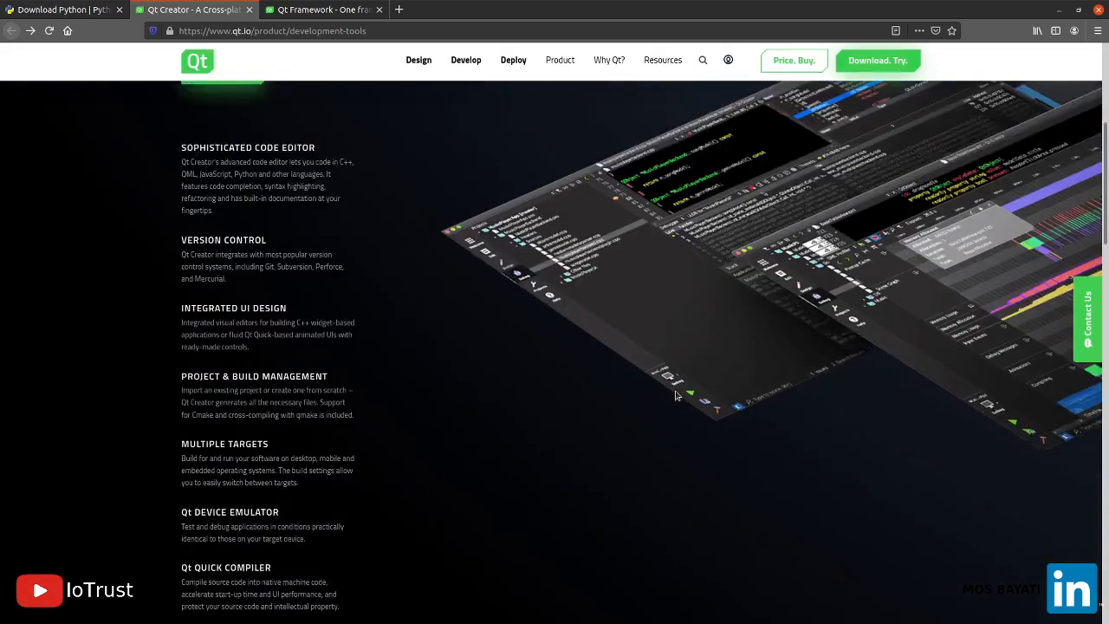
scroll(677, 396, up, 5)
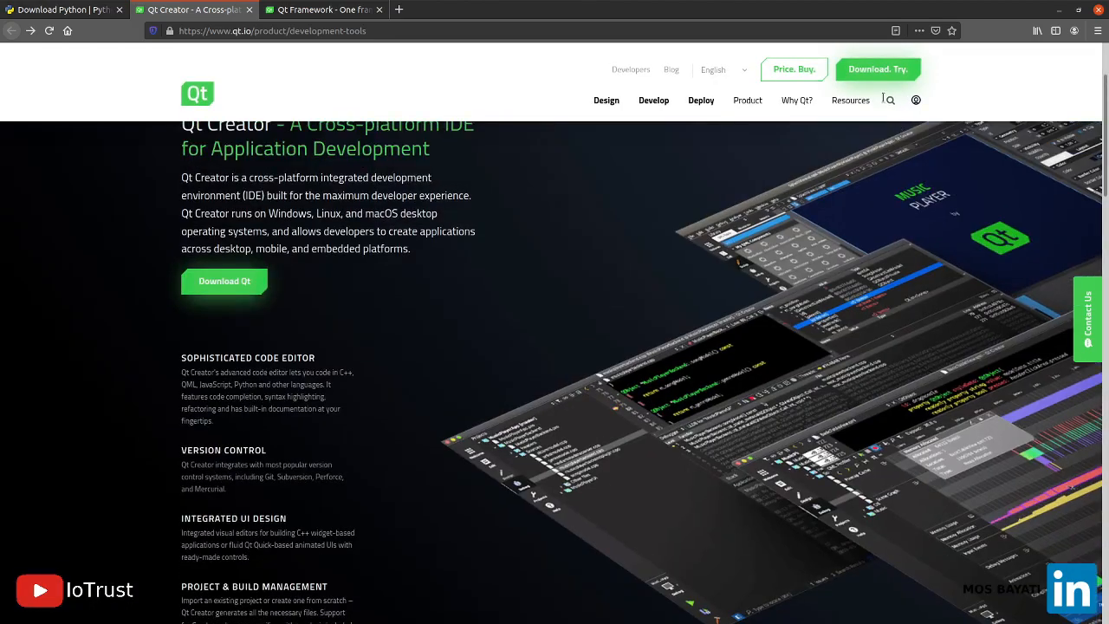
scroll(494, 382, down, 5)
scroll(486, 396, down, 4)
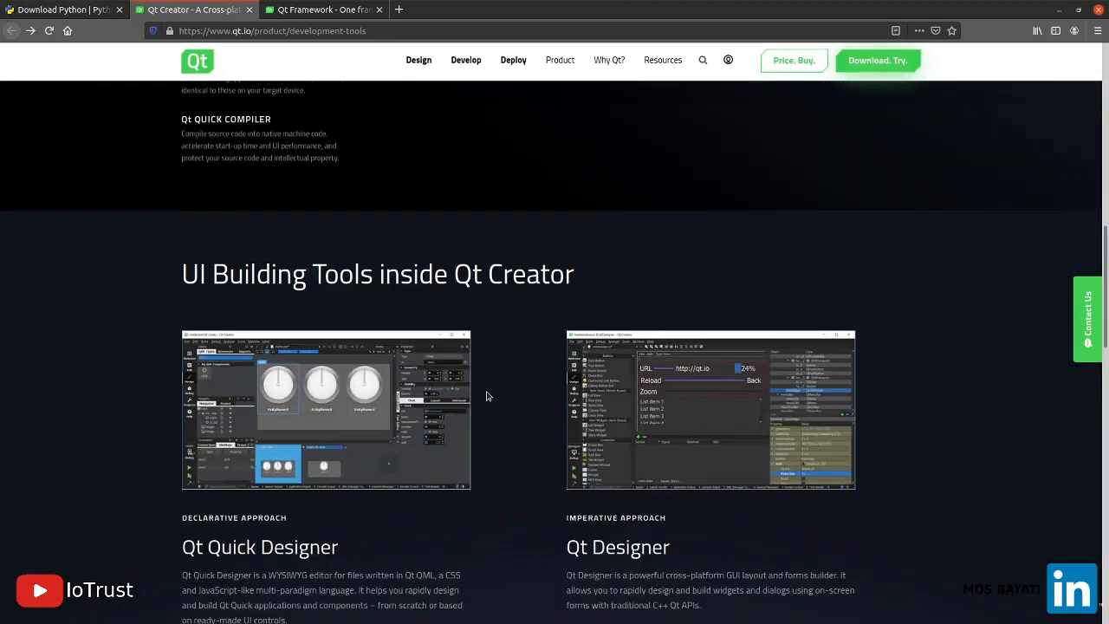
scroll(486, 396, up, 10)
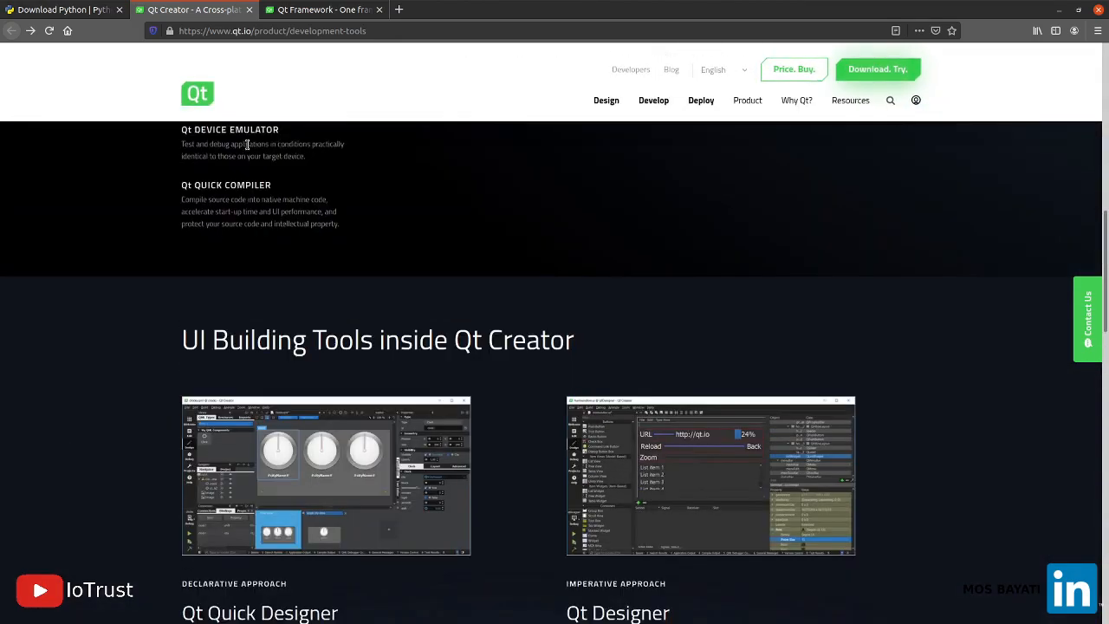
scroll(867, 57, up, 2)
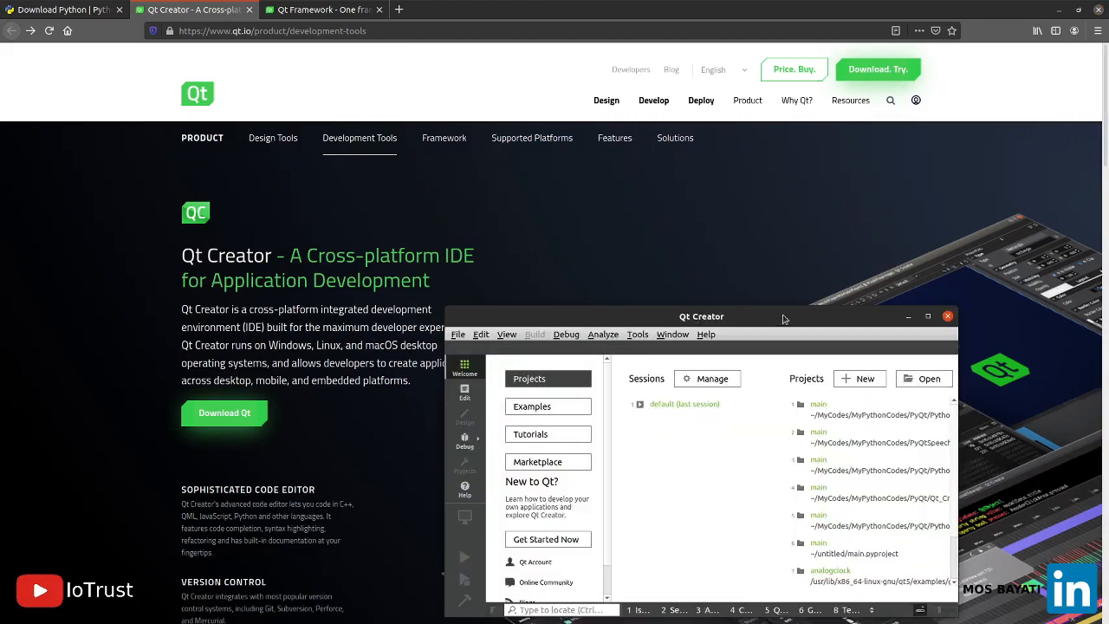
Minimize the browser window and switch to Qt Creator with its window maximized
double_click(783, 321)
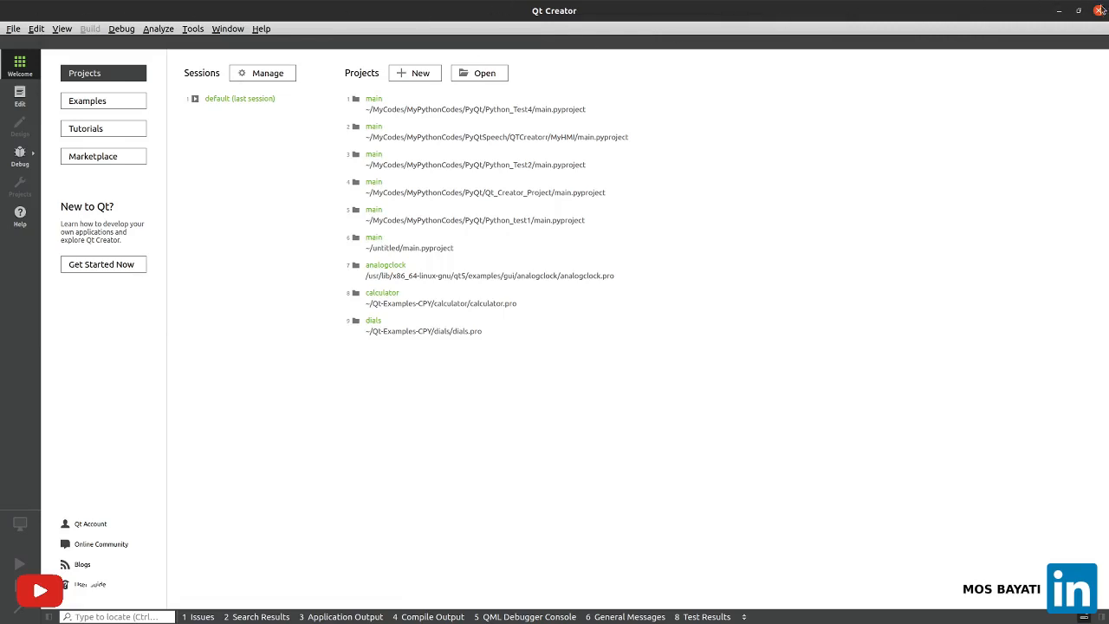
click(1060, 12)
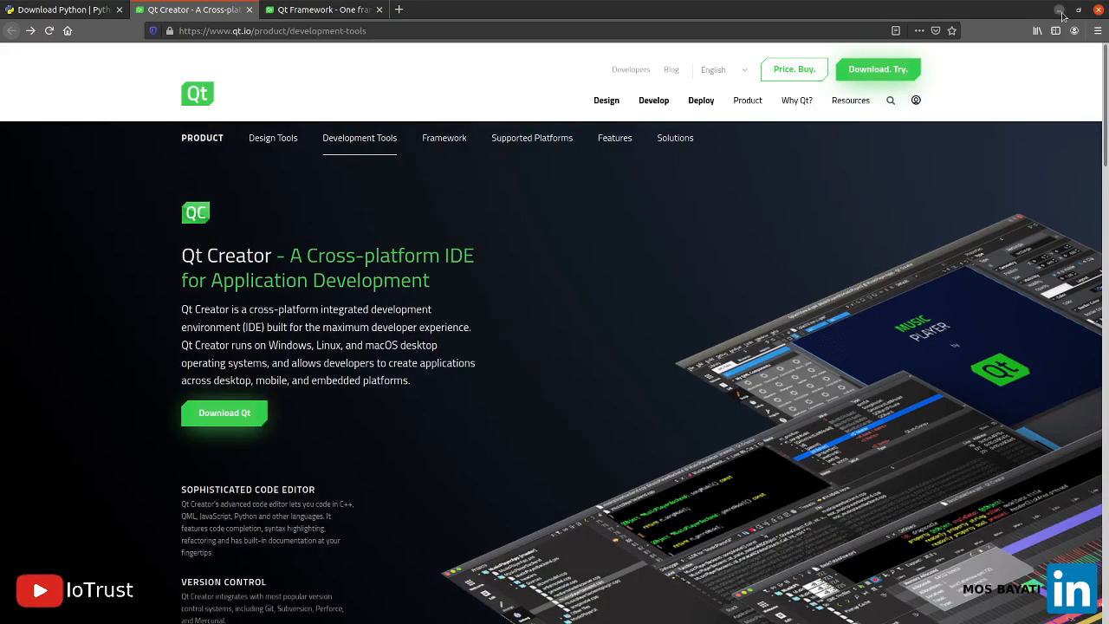
click(1060, 12)
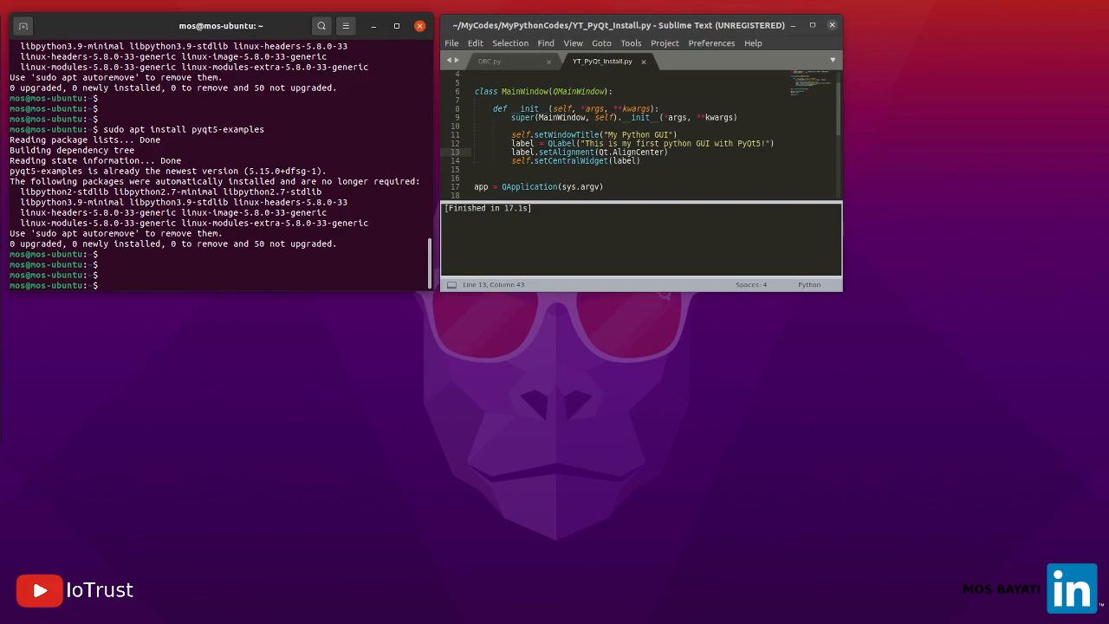
key(alt+Tab)
key(alt+Tab)
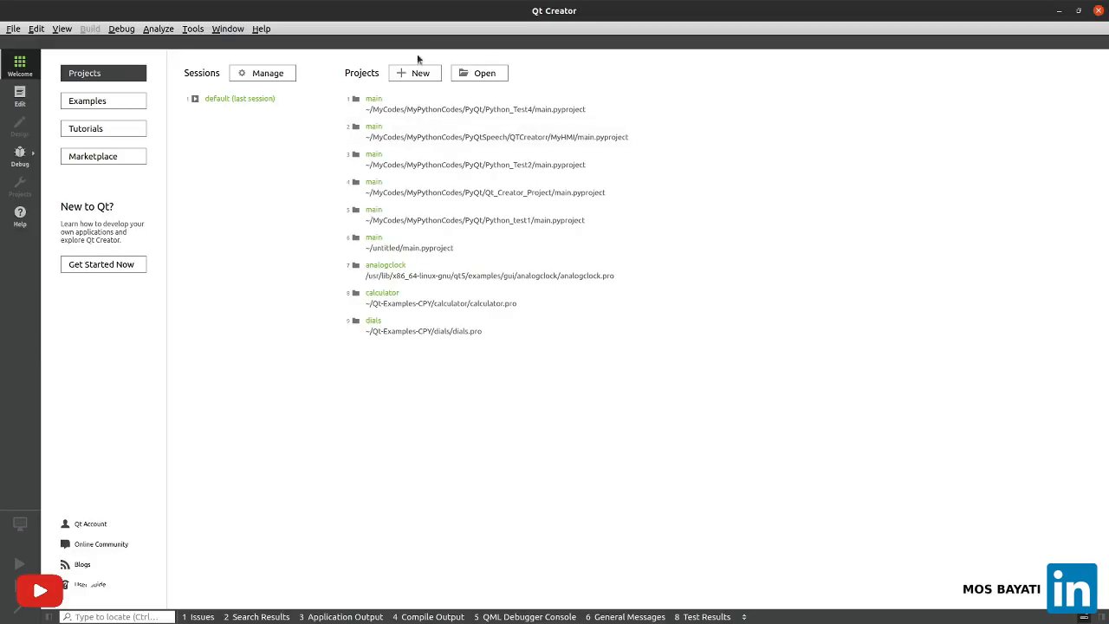
double_click(503, 13)
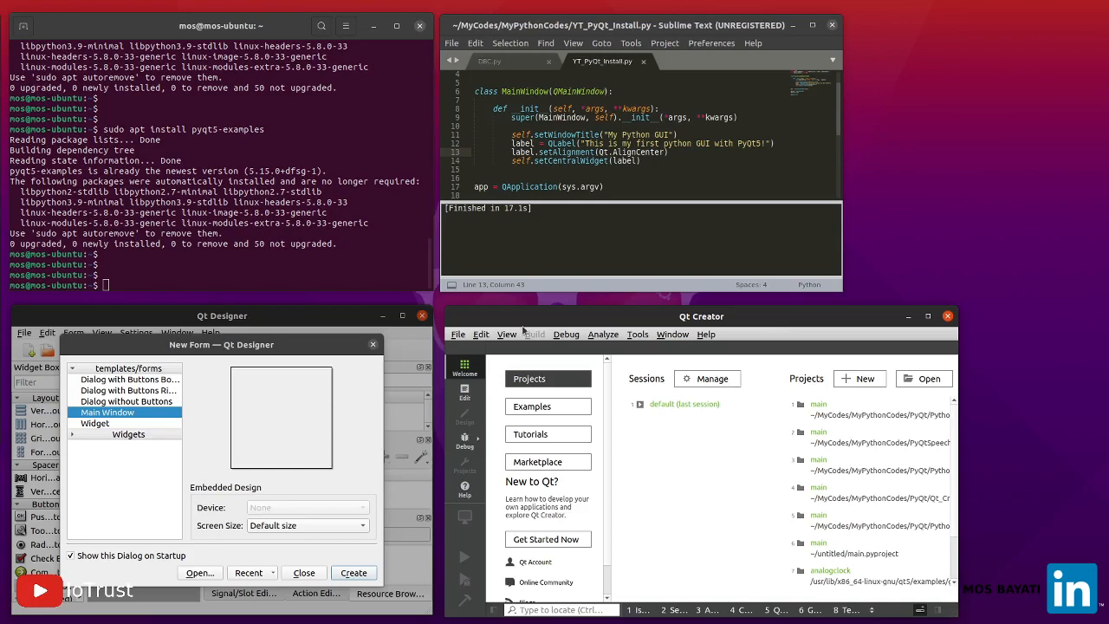
click(928, 317)
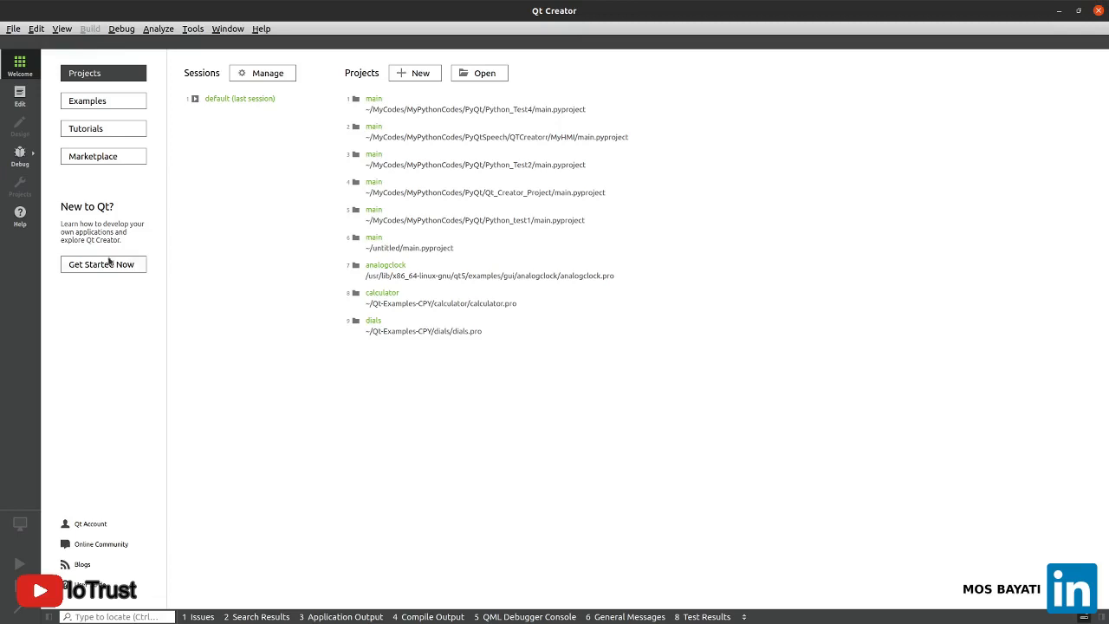
Open the recent main project from the Python_Test4 folder and open its main.py and form.ui files
click(376, 99)
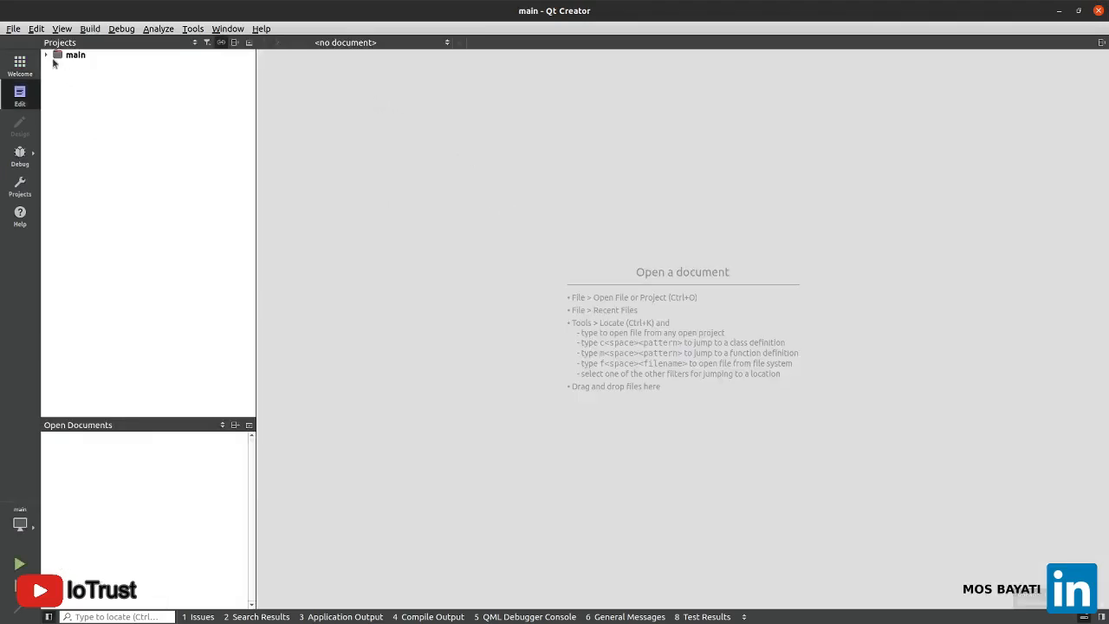
click(46, 55)
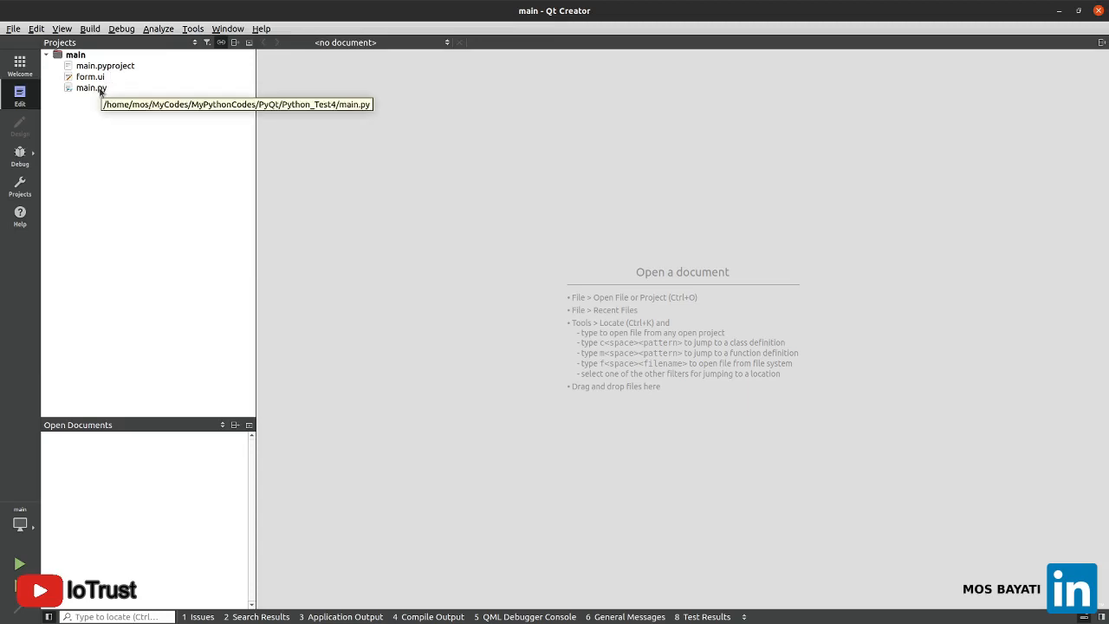
click(101, 90)
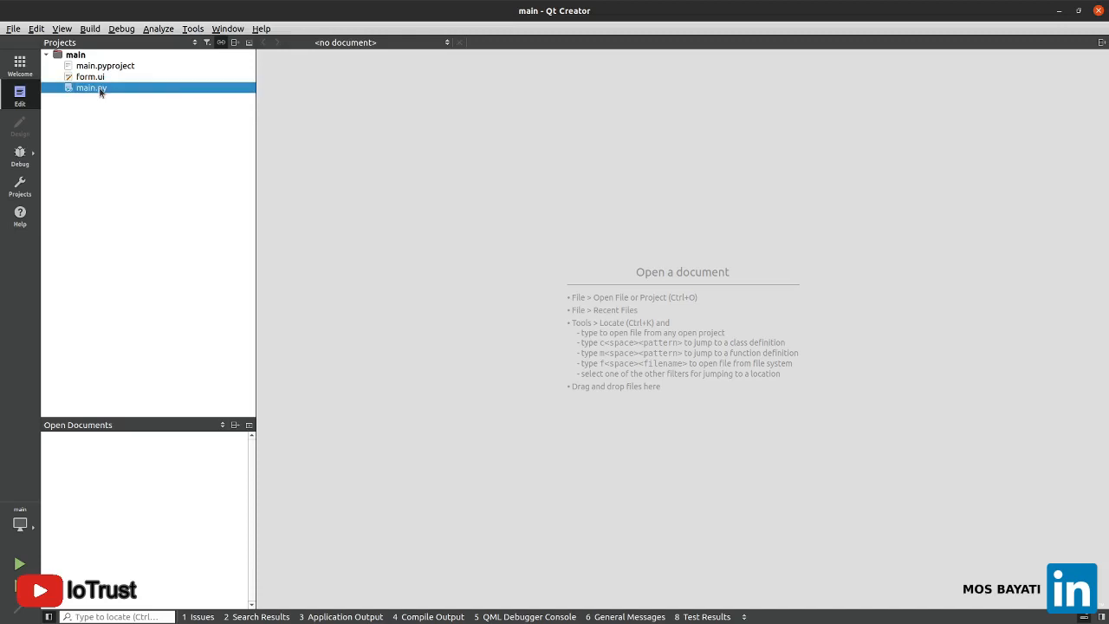
double_click(97, 88)
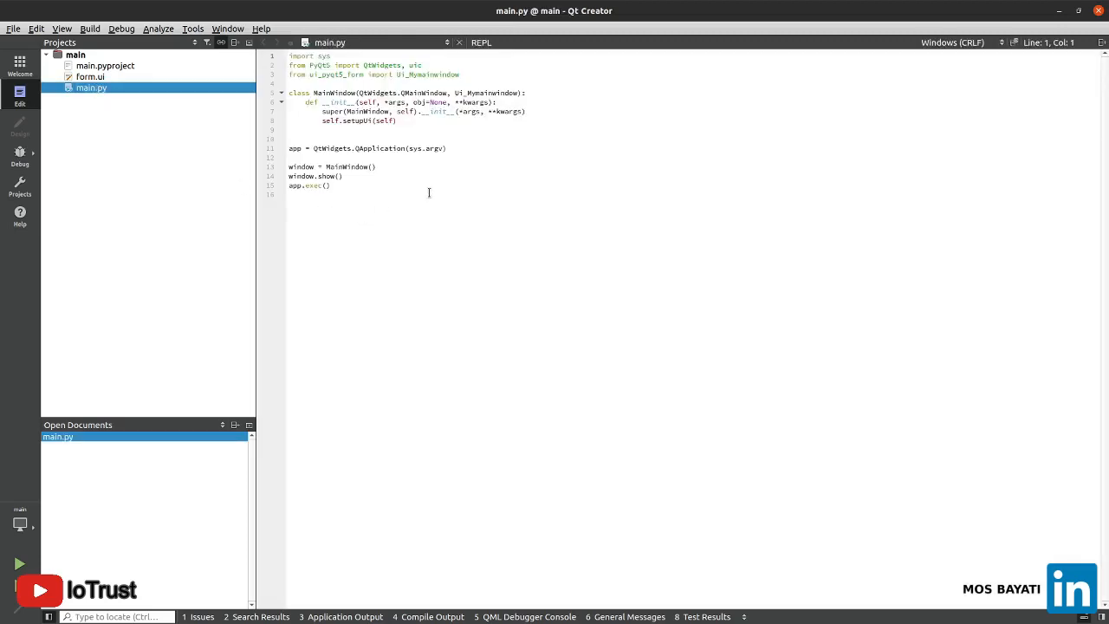
double_click(91, 78)
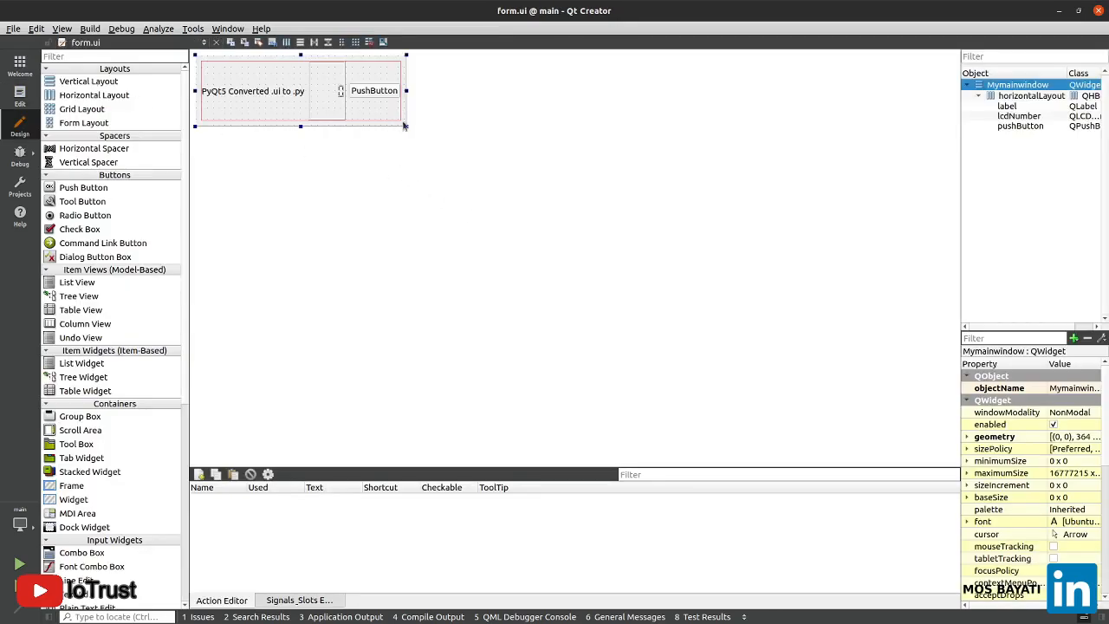
Enlarge the Mymainwindow form to about 812 × 359 in the designer and view the XML source of form.ui
drag(406, 126, 232, 140)
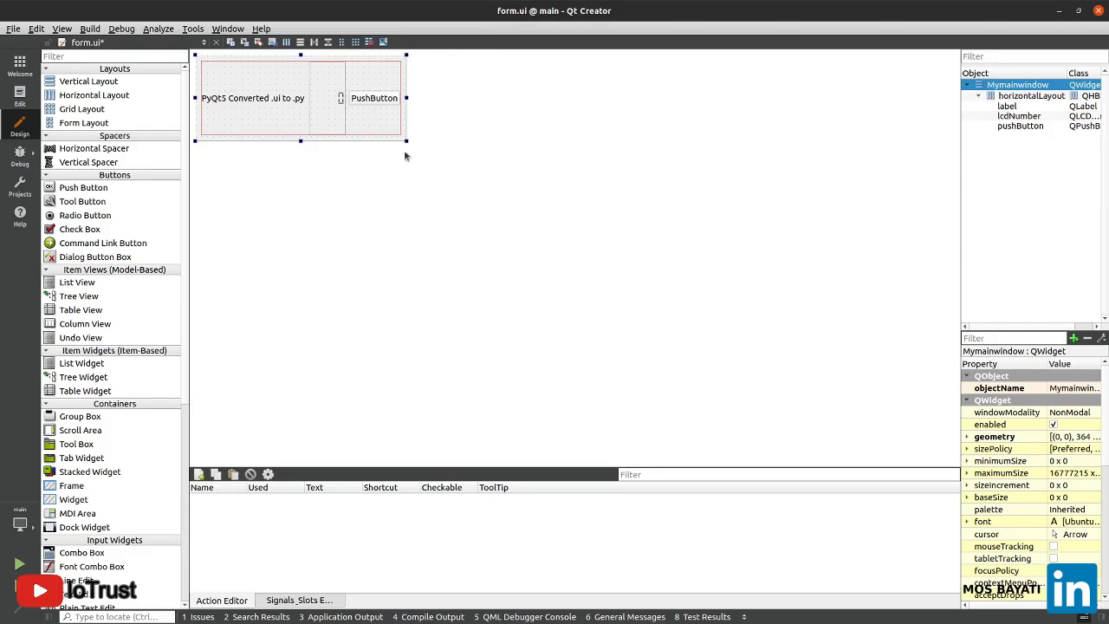
drag(405, 141, 666, 263)
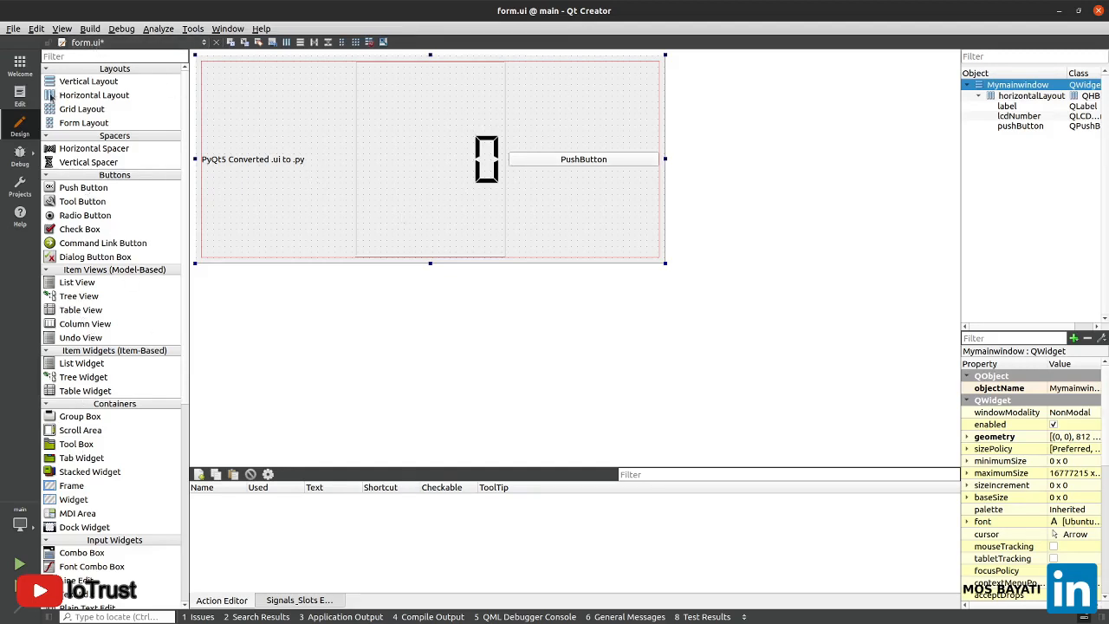
click(21, 95)
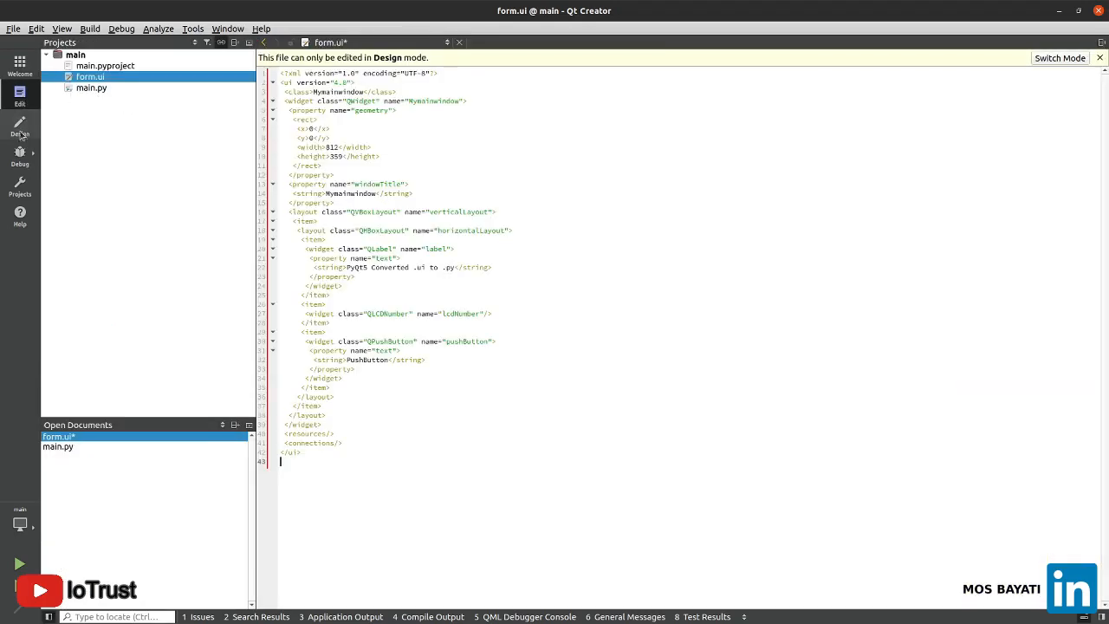
click(21, 130)
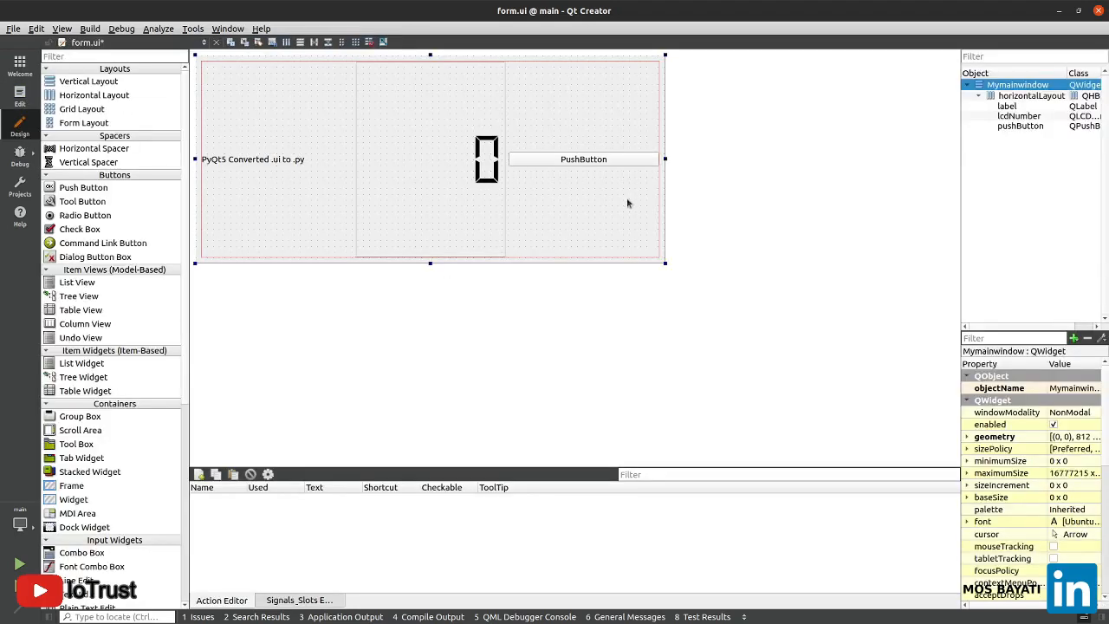
click(20, 97)
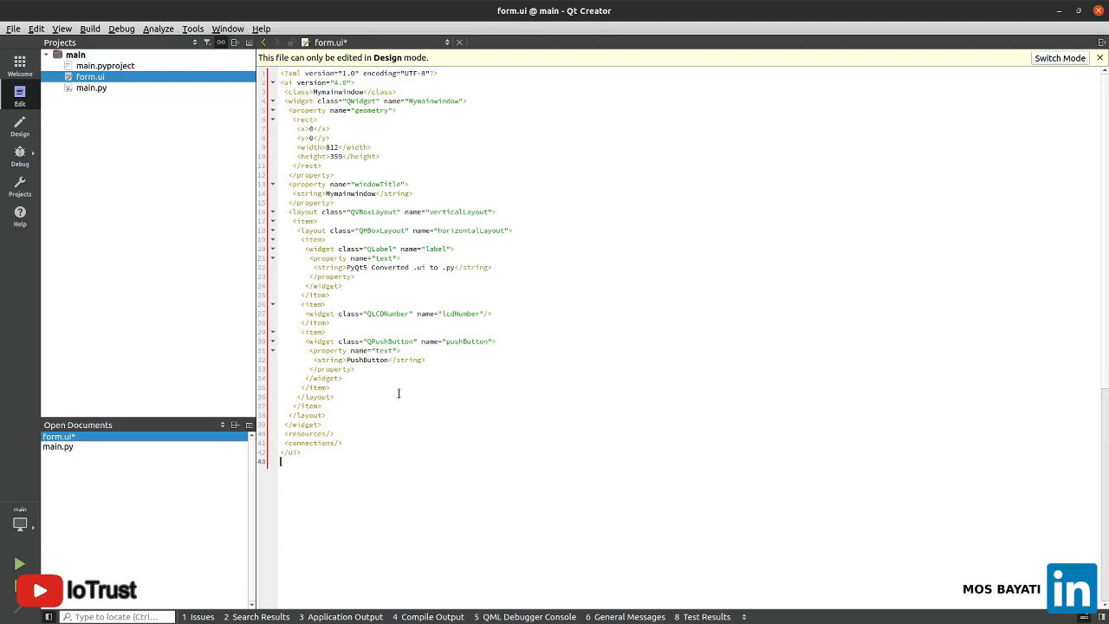
Open main.py and run the project without saving the changes to form.ui
click(82, 88)
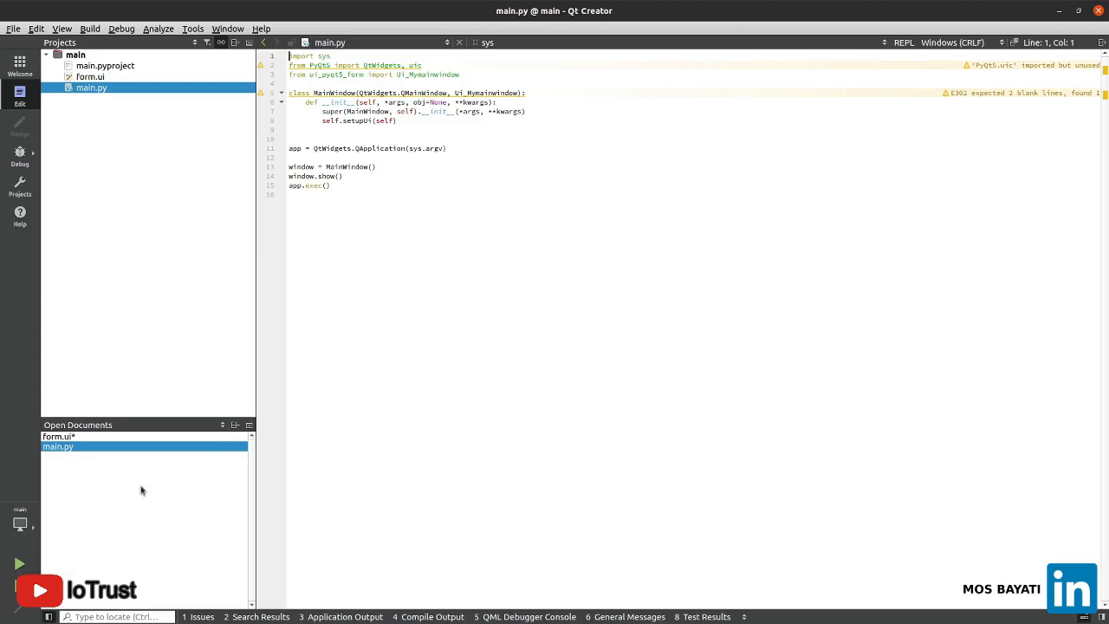
click(21, 564)
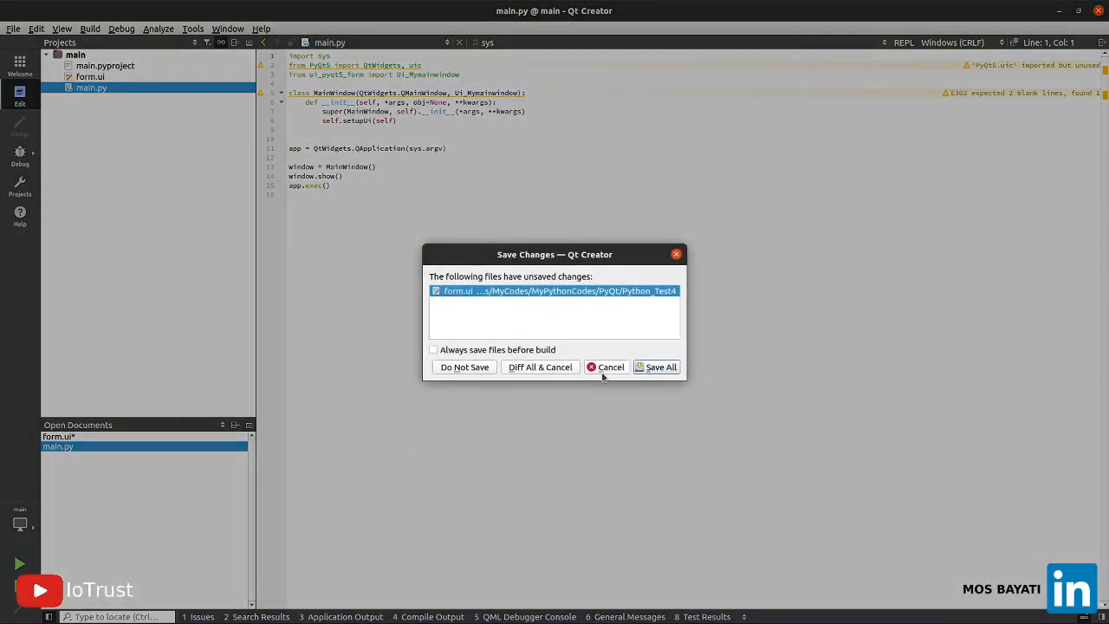
click(480, 367)
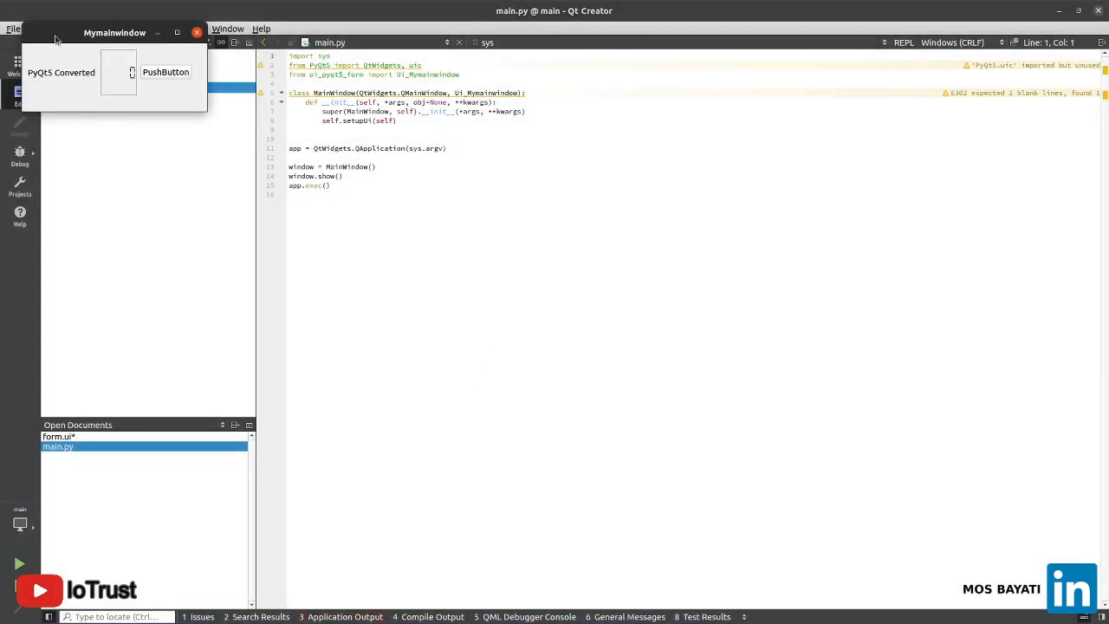
Move and enlarge the running Mymainwindow window to check its layout, bring it back to the front, and close it
drag(61, 43, 535, 271)
click(700, 367)
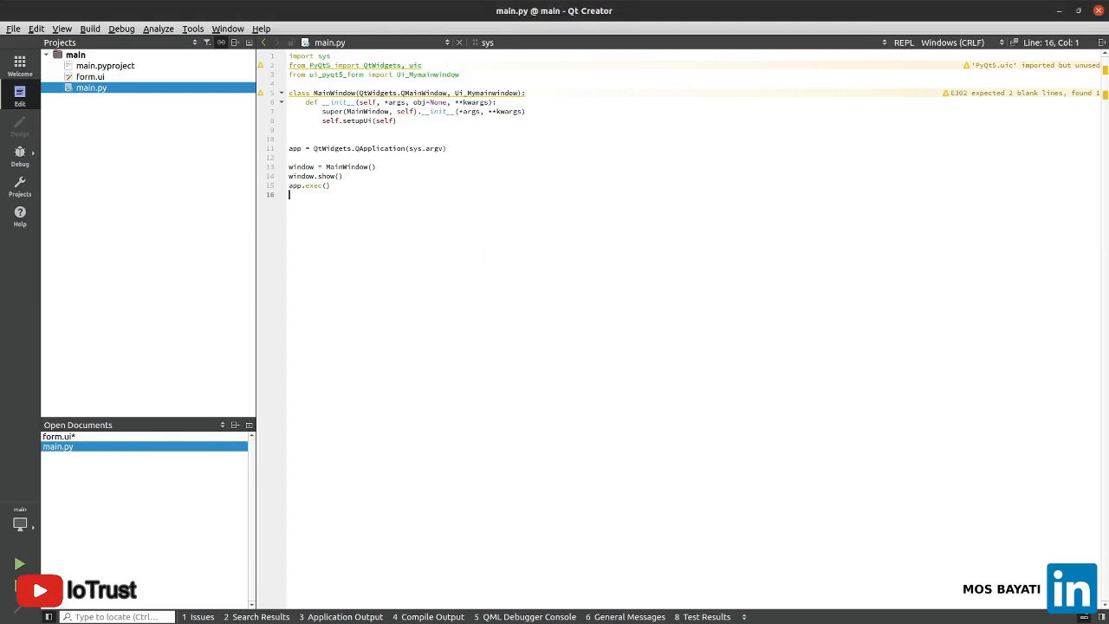
key(alt+Tab)
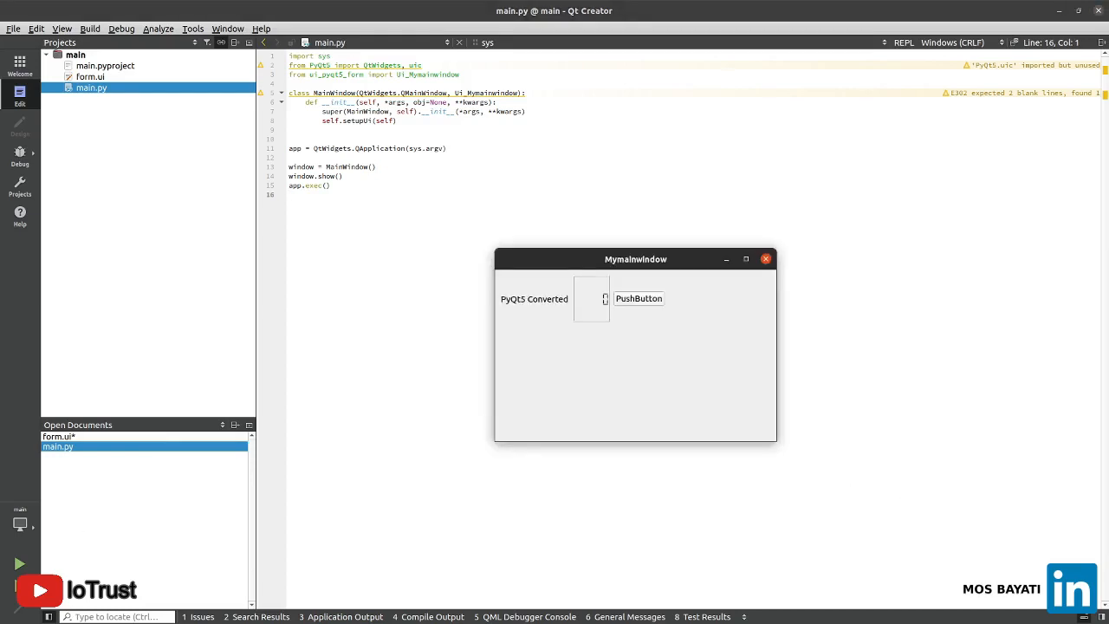
drag(587, 259, 578, 201)
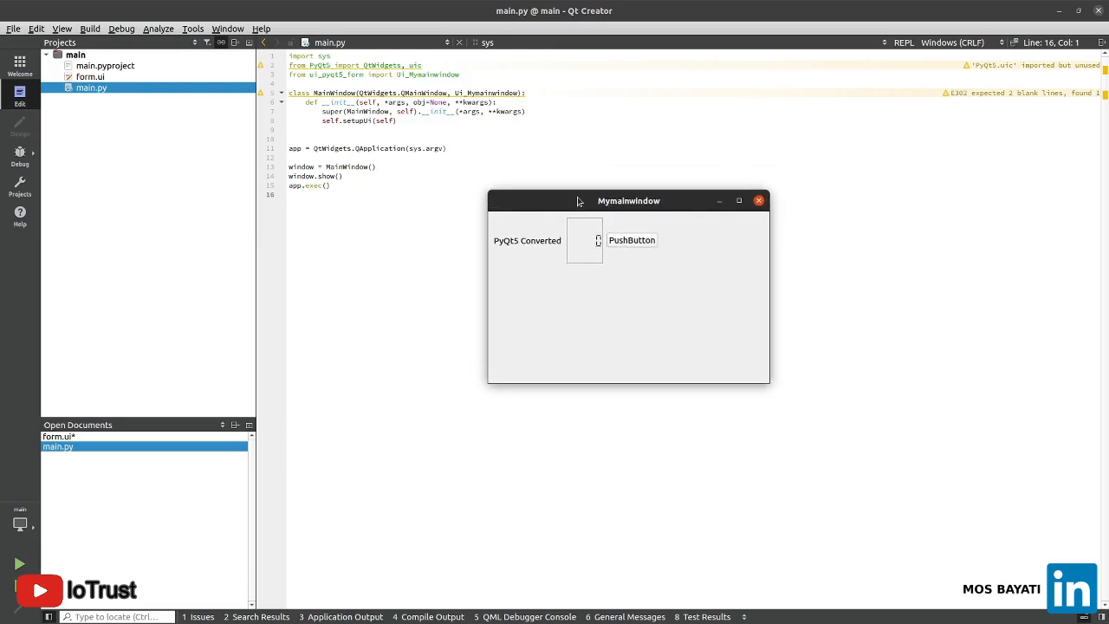
click(760, 202)
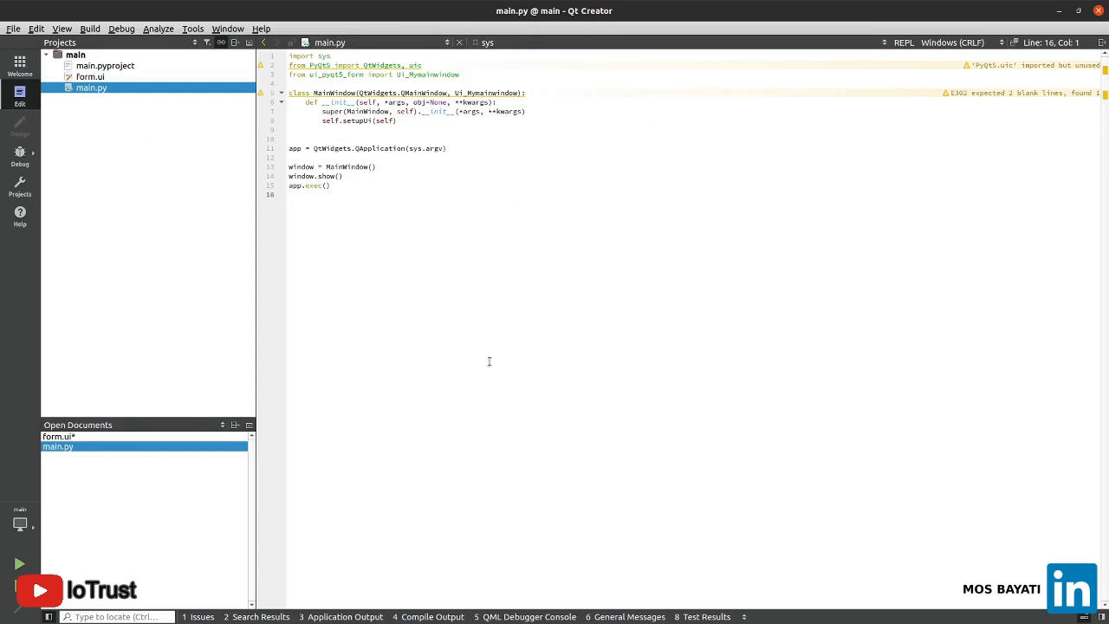
click(371, 167)
click(369, 103)
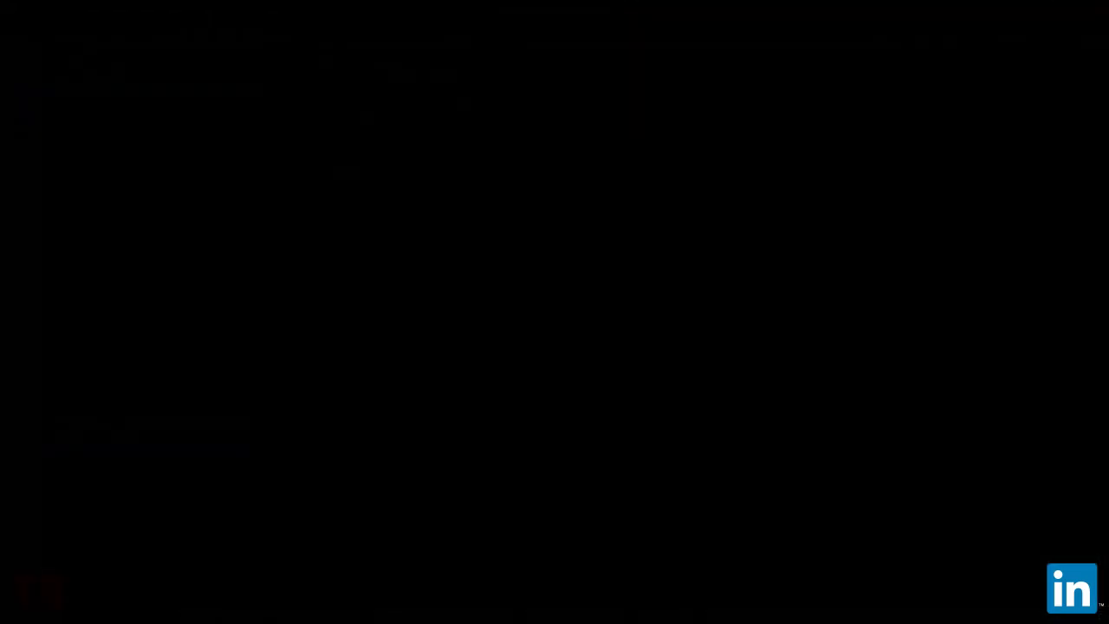